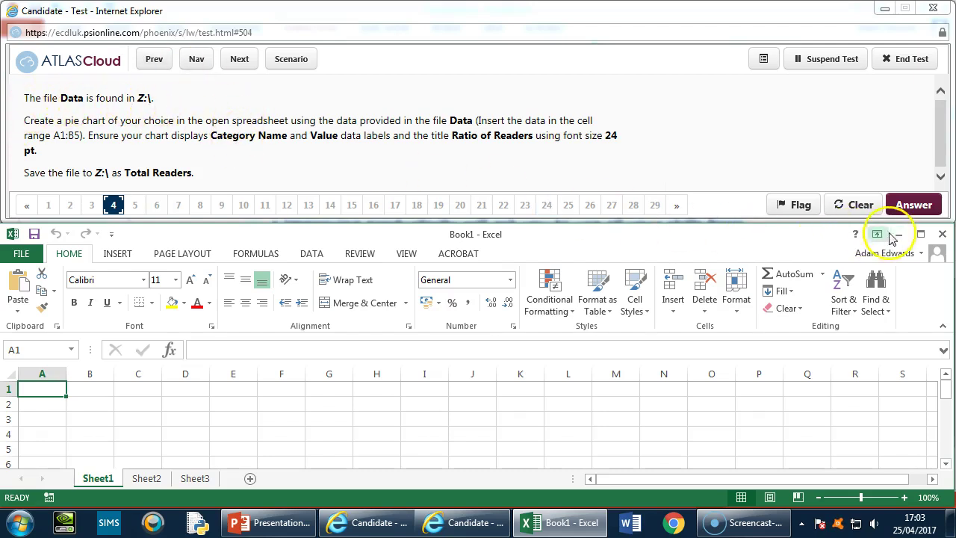
# Step: Maximize the blank workbook window and review the test question's pie chart instructions
pyautogui.click(921, 235)
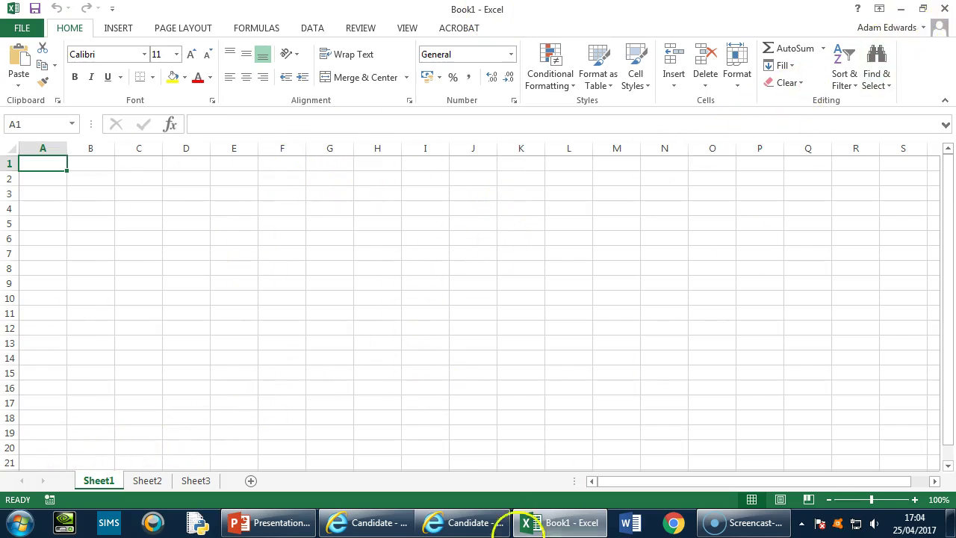
pyautogui.click(432, 526)
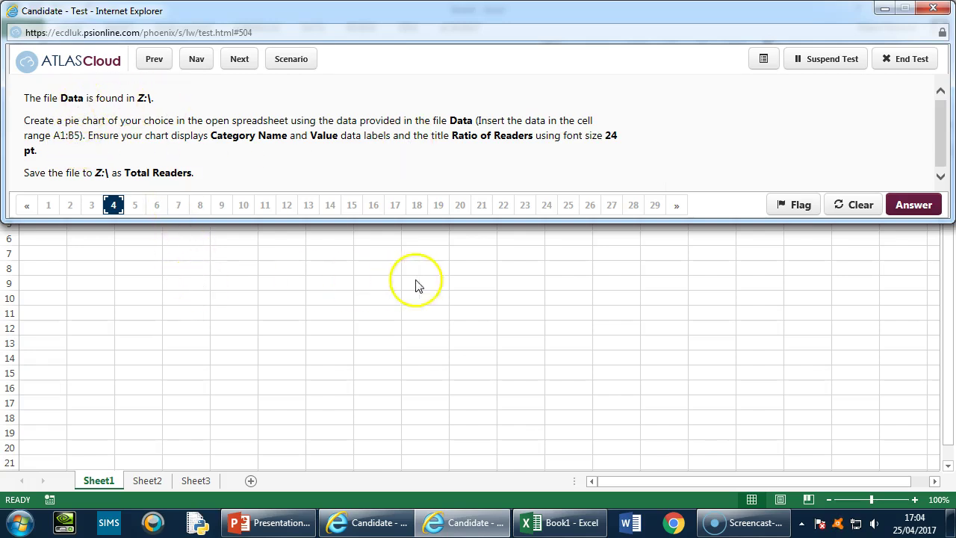
pyautogui.click(595, 410)
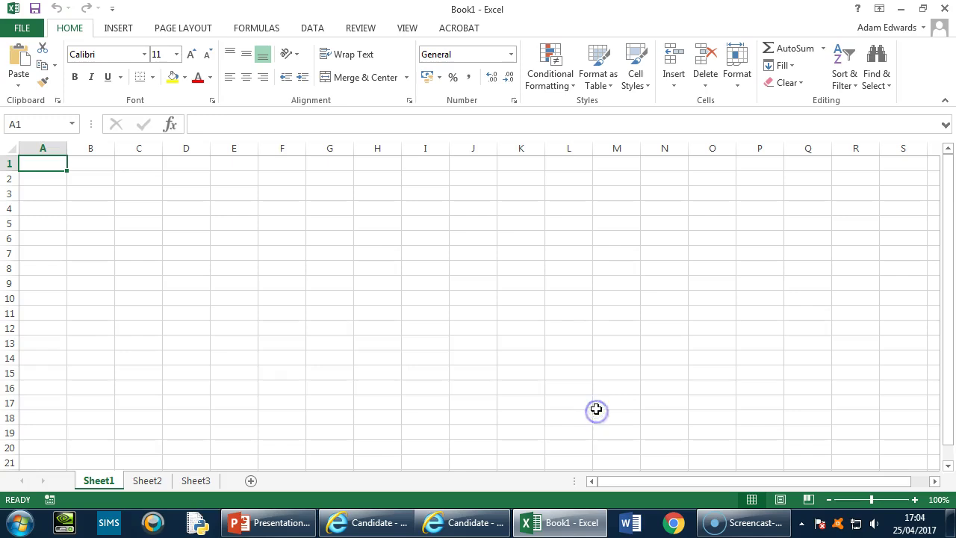
# Step: Open the text file Data from the Z: drive
pyautogui.click(17, 525)
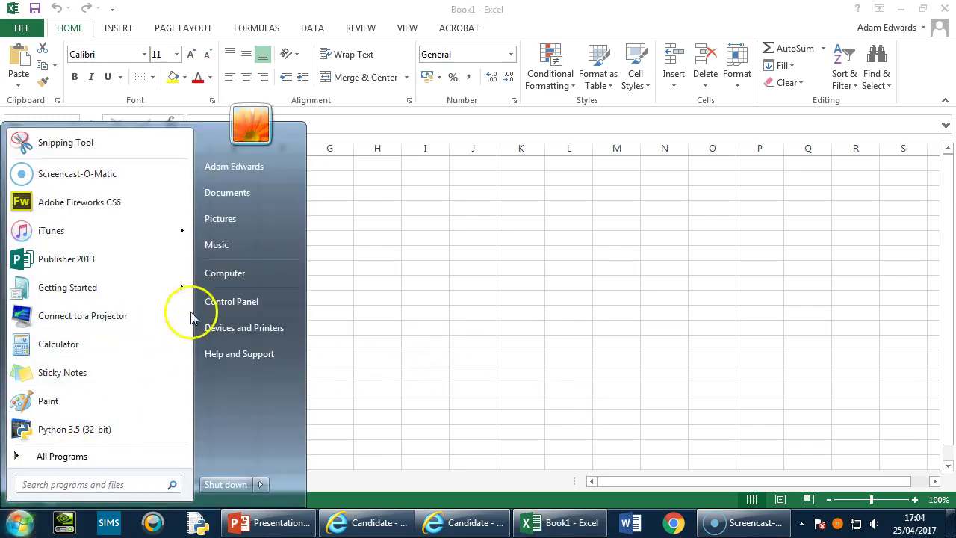
pyautogui.click(246, 273)
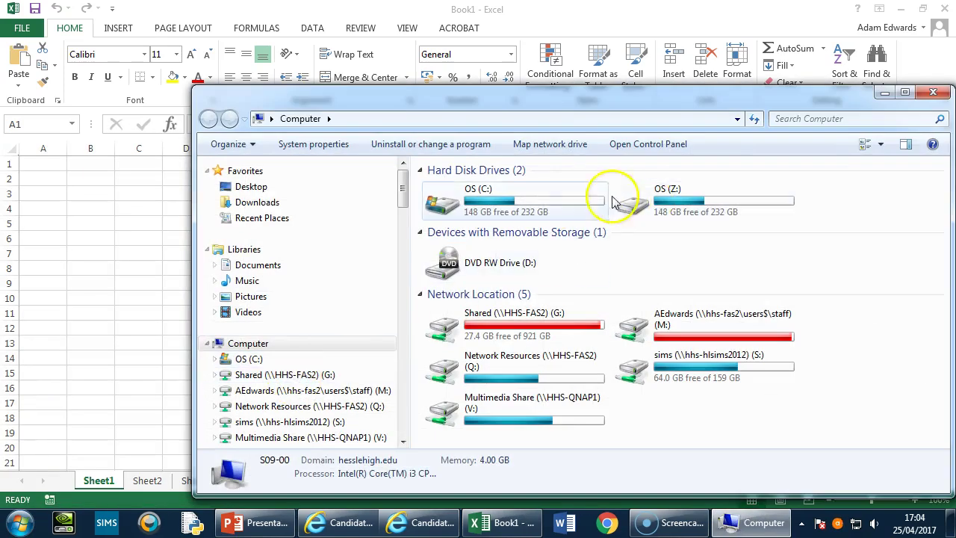
pyautogui.doubleClick(688, 207)
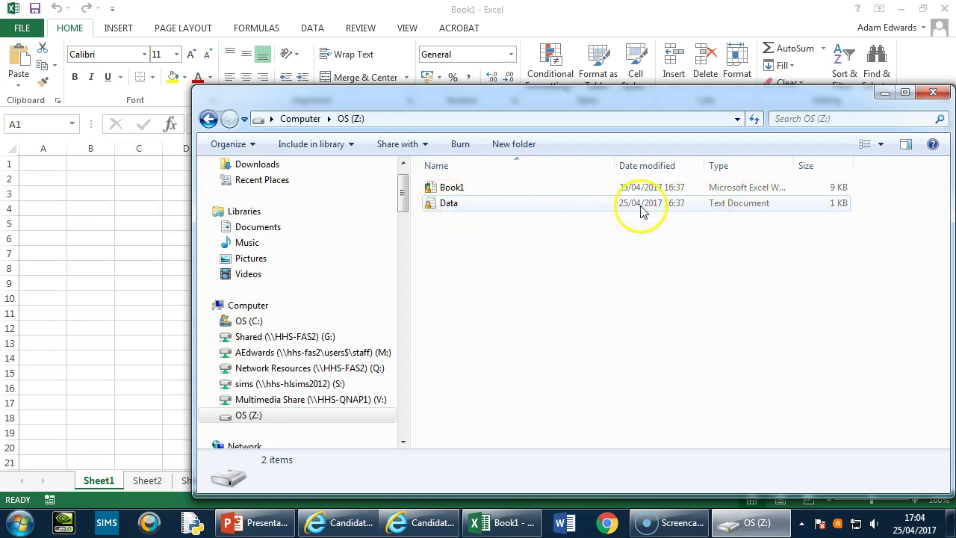
pyautogui.doubleClick(449, 205)
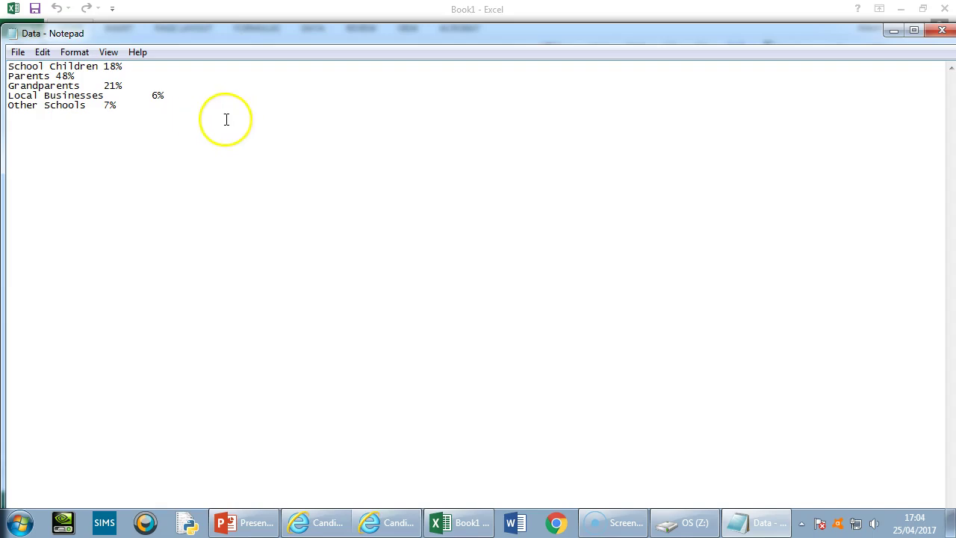
# Step: Copy all five lines of reader categories and percentages from the Data file, then close it
pyautogui.click(385, 522)
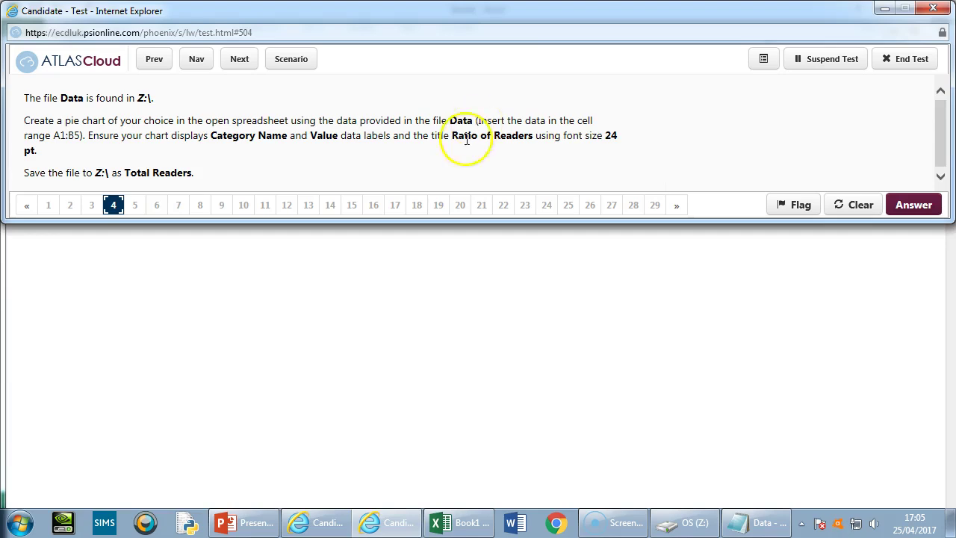
pyautogui.click(769, 525)
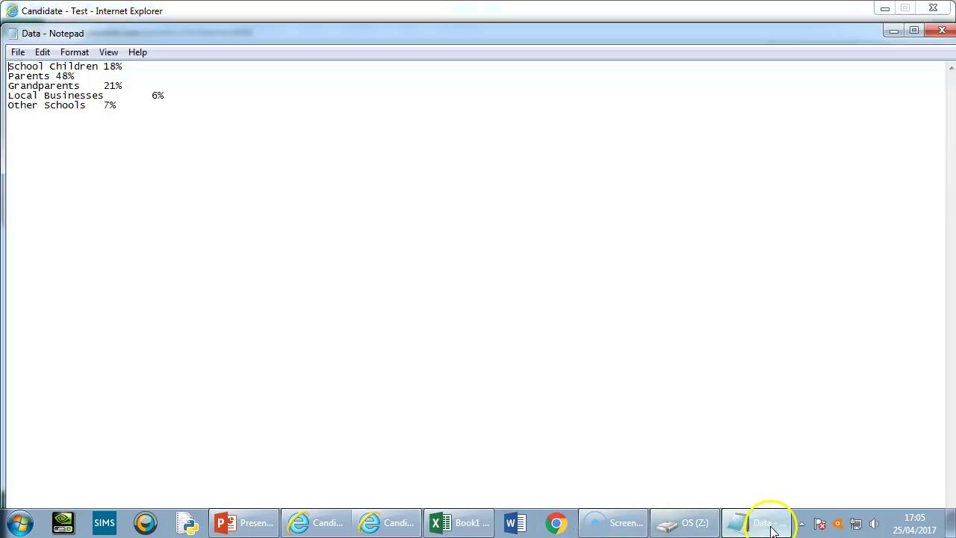
pyautogui.moveTo(118, 106); pyautogui.dragTo(8, 68)
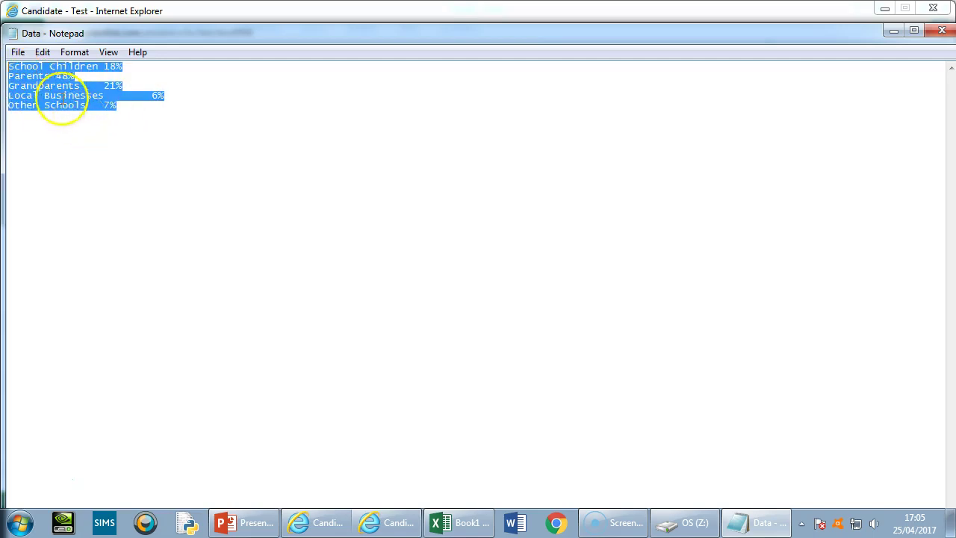
pyautogui.click(41, 53)
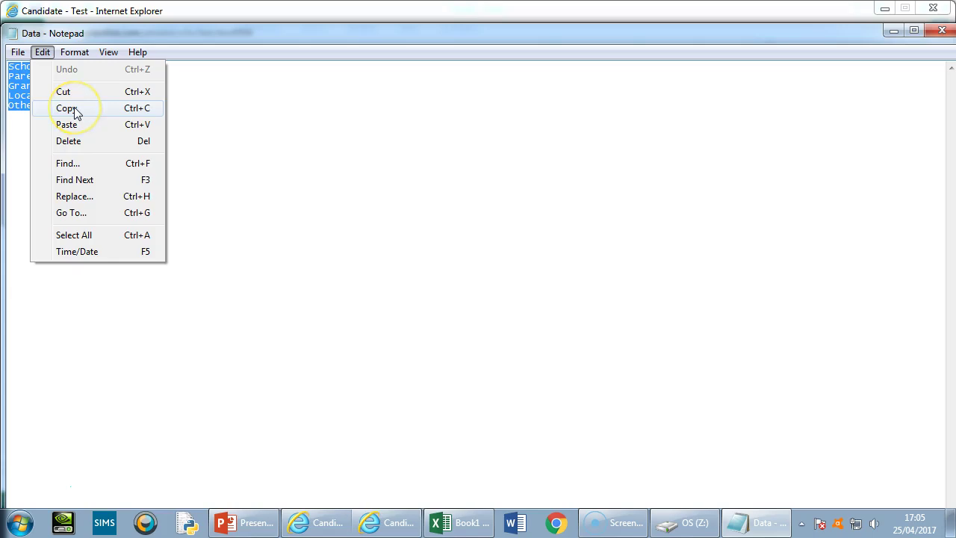
pyautogui.click(76, 108)
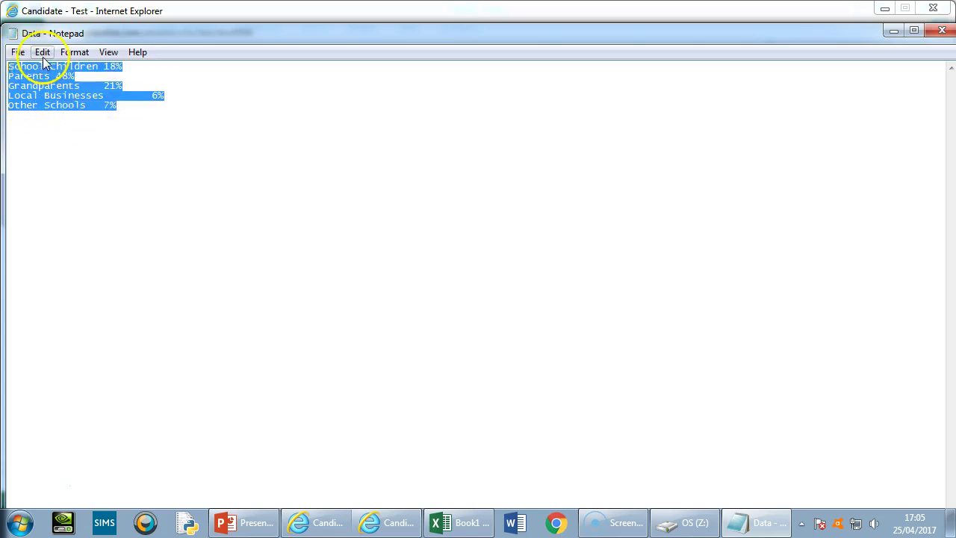
pyautogui.click(942, 33)
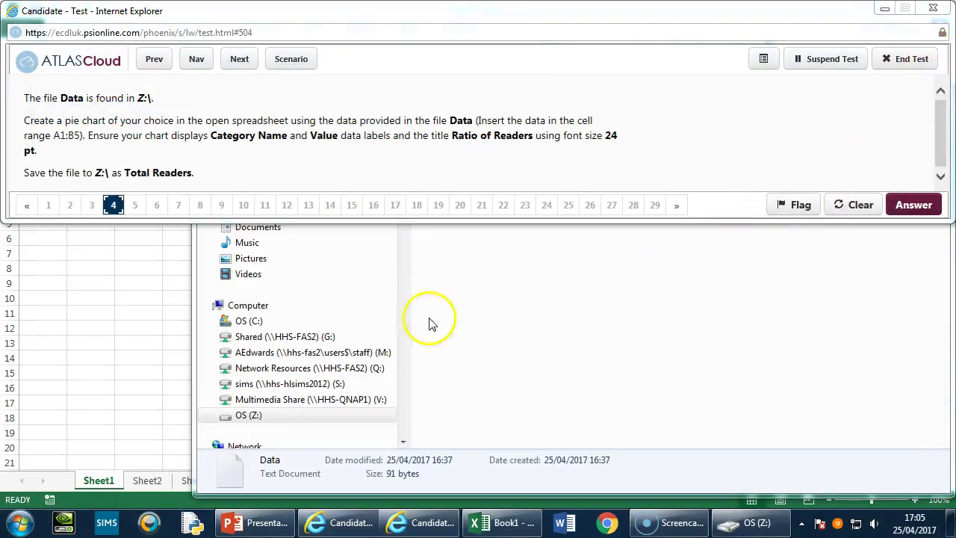
# Step: Paste the copied data into cells A1:B5 of Sheet1 and autofit column A to its contents
pyautogui.click(144, 357)
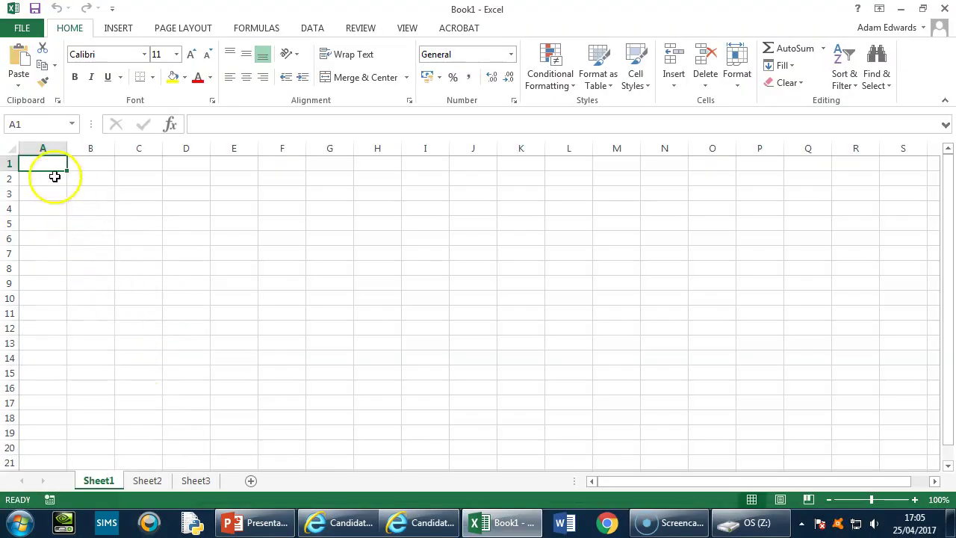
pyautogui.click(407, 523)
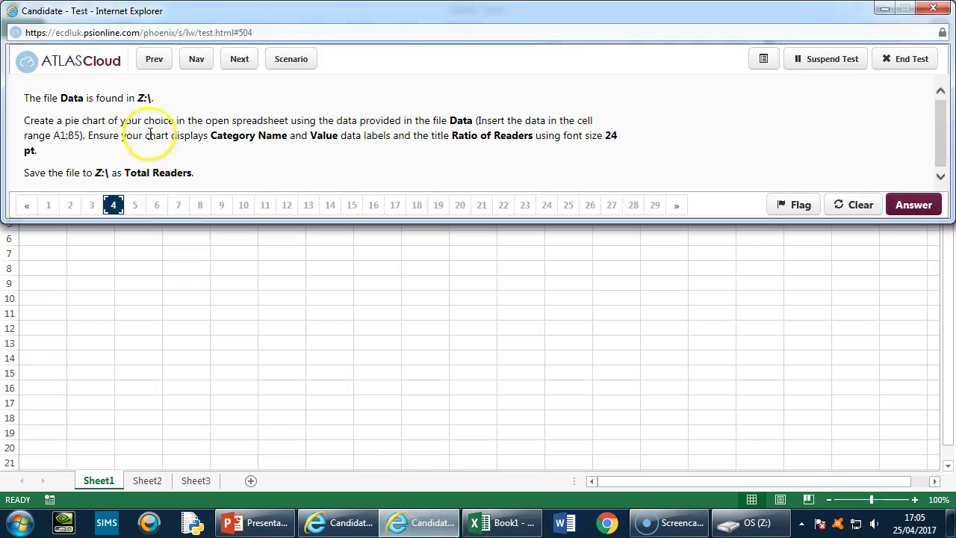
pyautogui.click(123, 298)
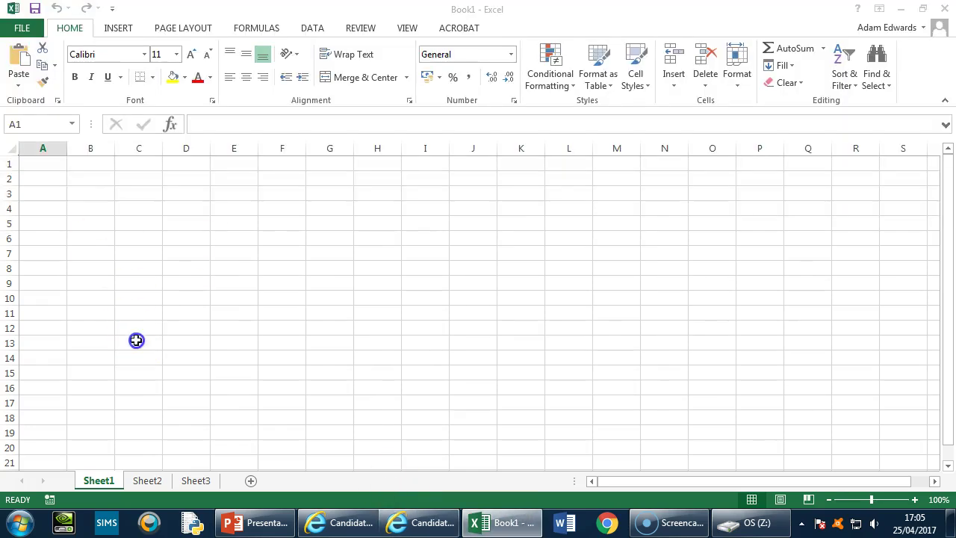
pyautogui.click(21, 60)
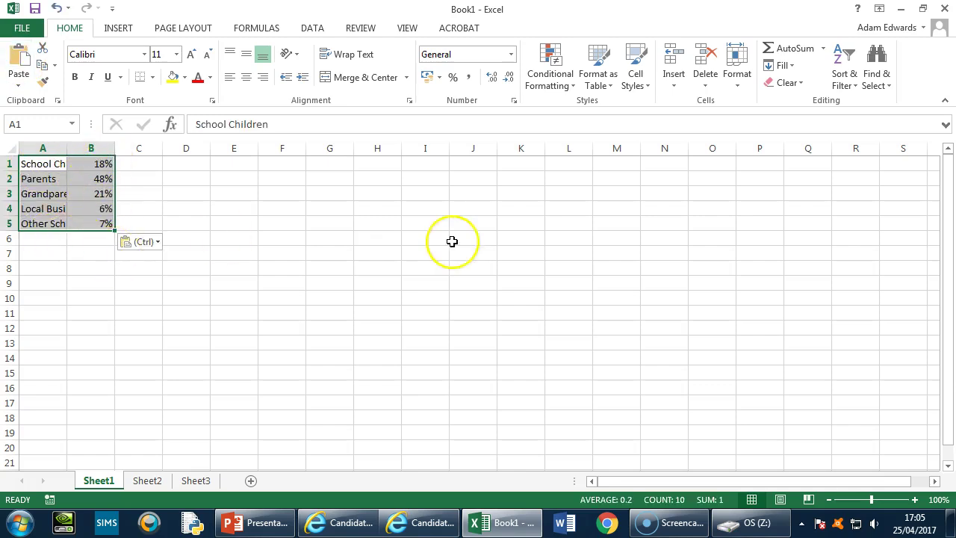
pyautogui.doubleClick(68, 142)
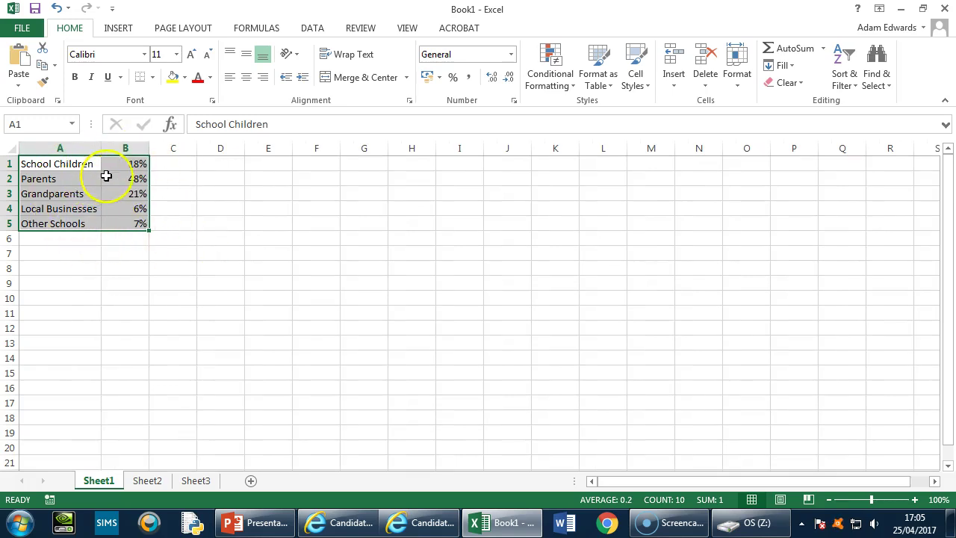
# Step: Insert a basic 2-D pie chart from A1:B5 and place it directly beside the data, starting near cell C1
pyautogui.click(399, 523)
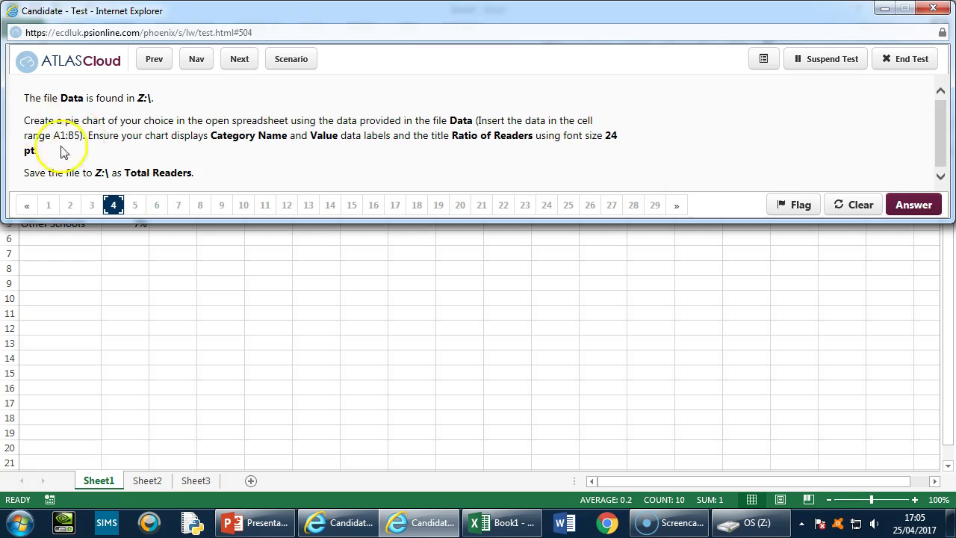
pyautogui.click(493, 523)
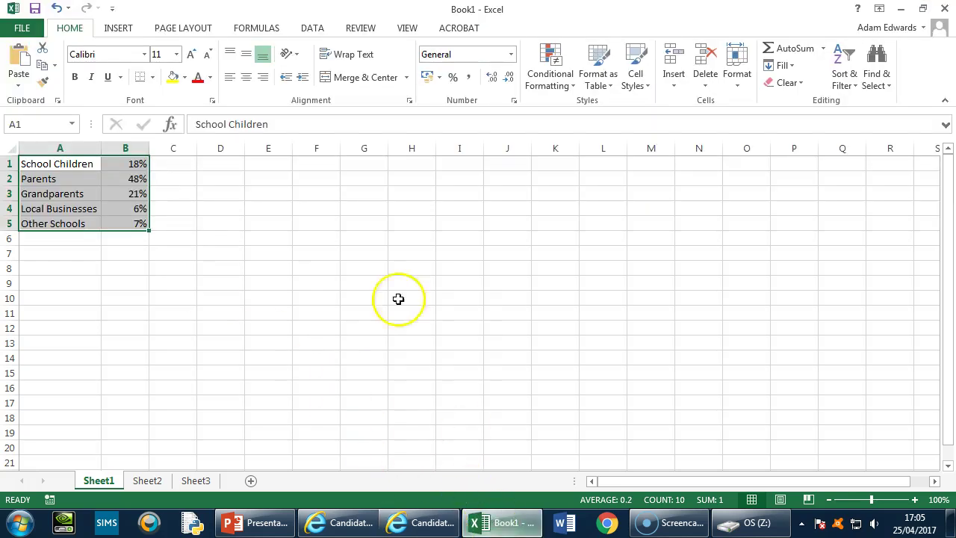
pyautogui.click(121, 30)
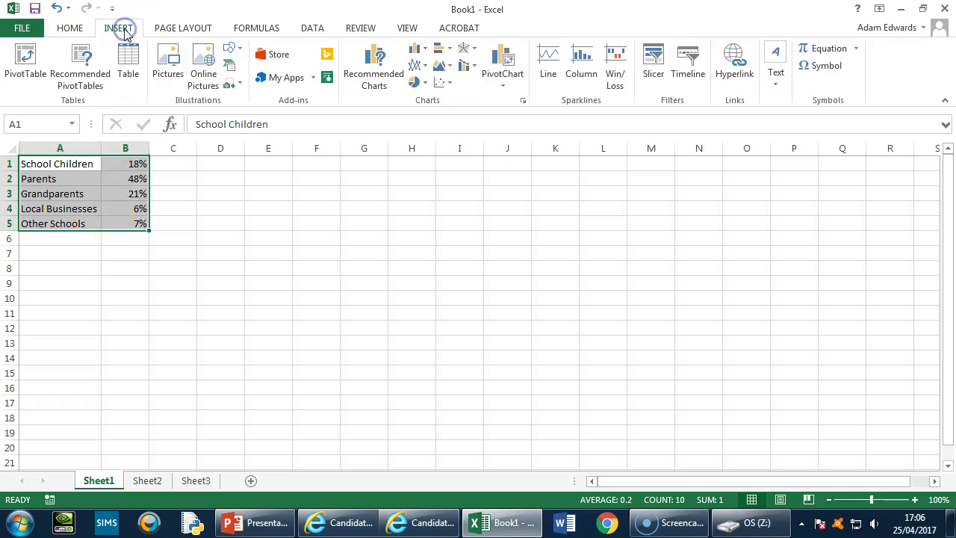
pyautogui.click(414, 82)
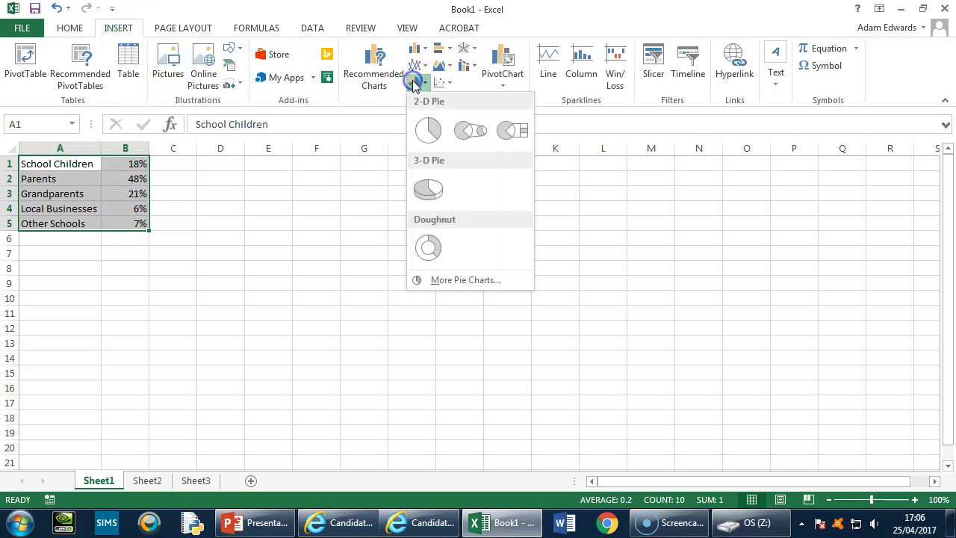
pyautogui.click(426, 132)
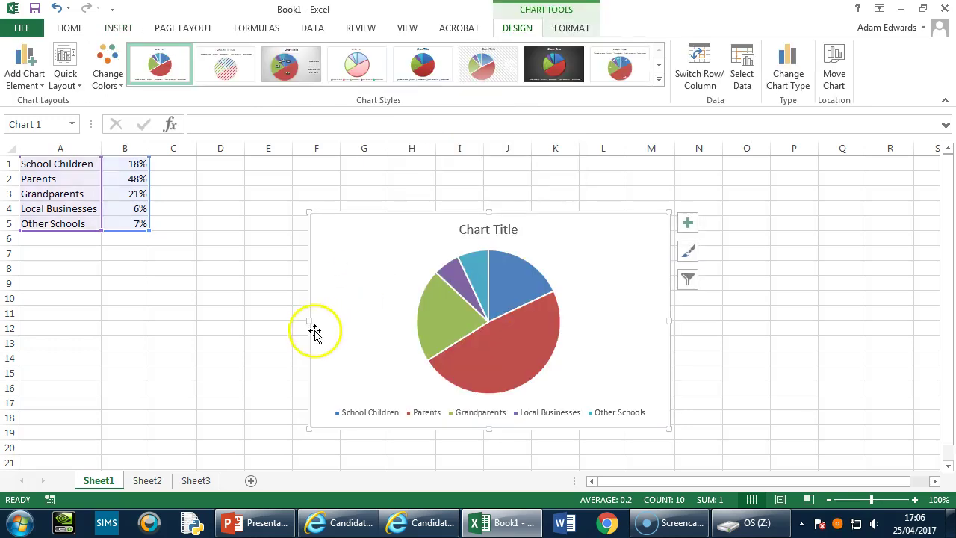
pyautogui.moveTo(352, 217); pyautogui.dragTo(203, 163)
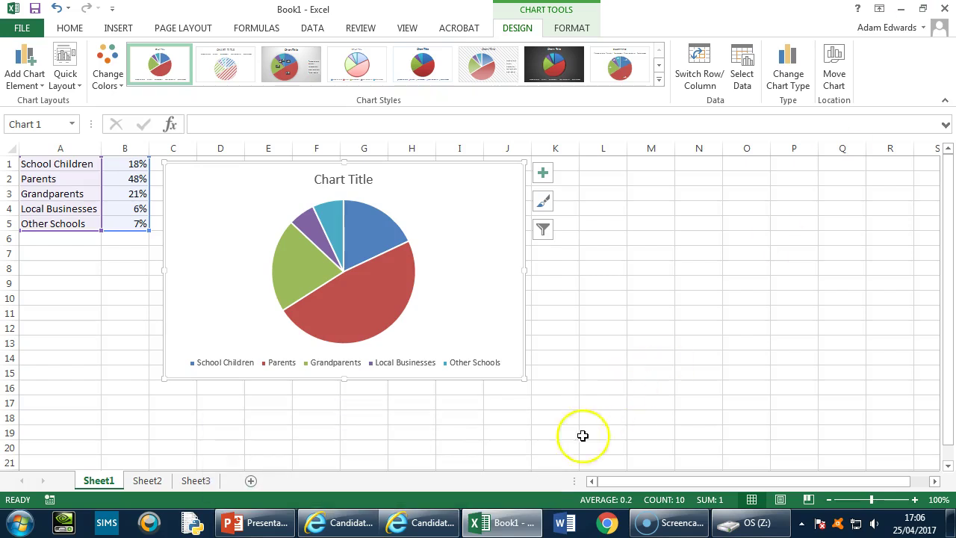
# Step: Review the test question for the chart's required data labels, title, font size and file name
pyautogui.click(398, 524)
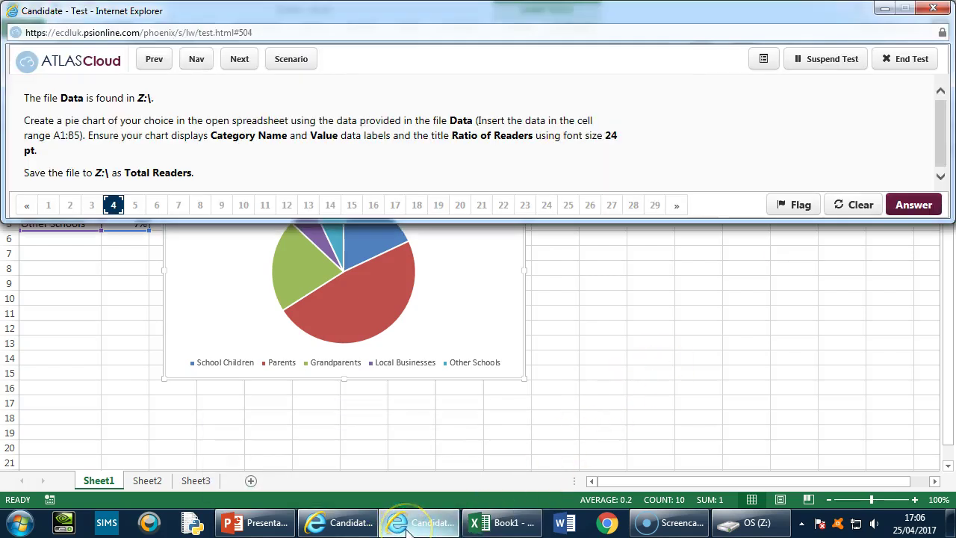
pyautogui.click(407, 527)
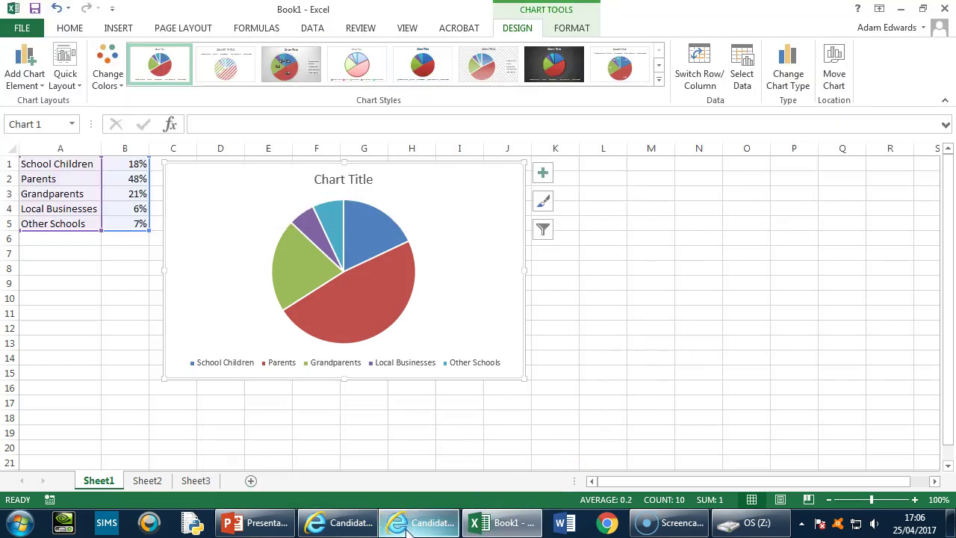
pyautogui.click(407, 527)
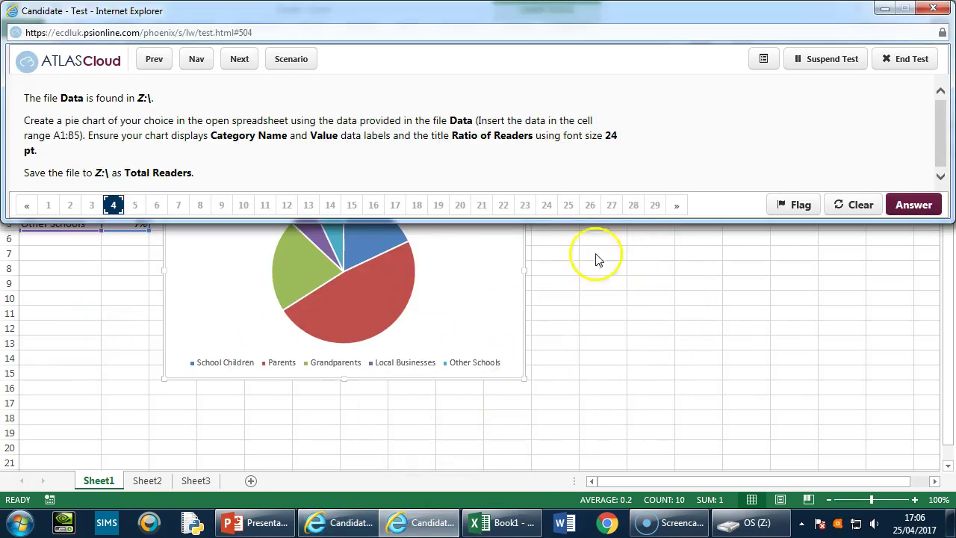
pyautogui.click(424, 529)
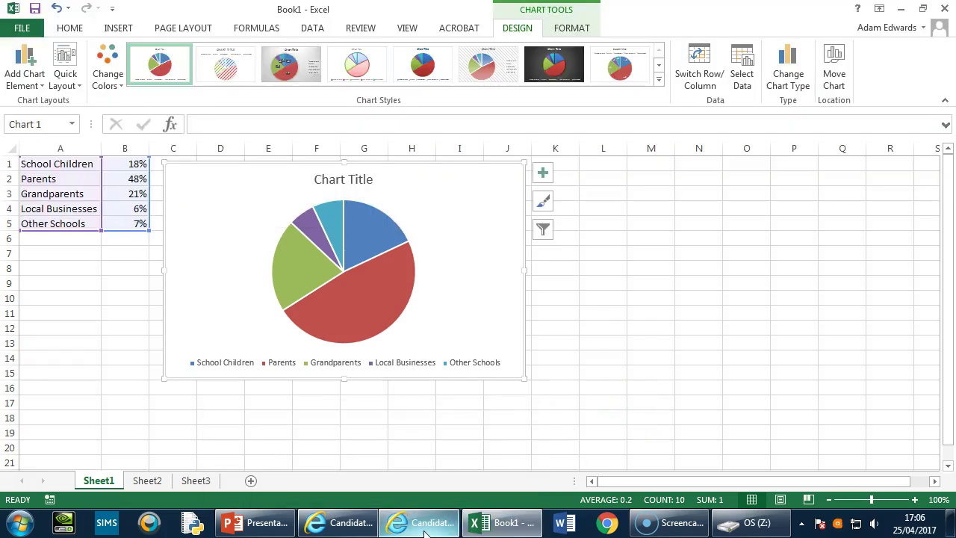
pyautogui.click(424, 529)
pyautogui.click(424, 528)
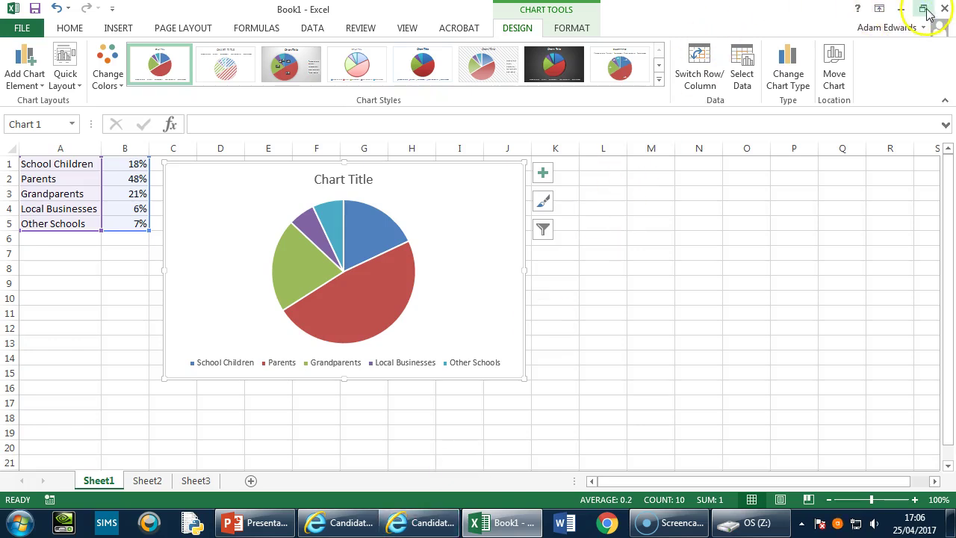
pyautogui.click(431, 521)
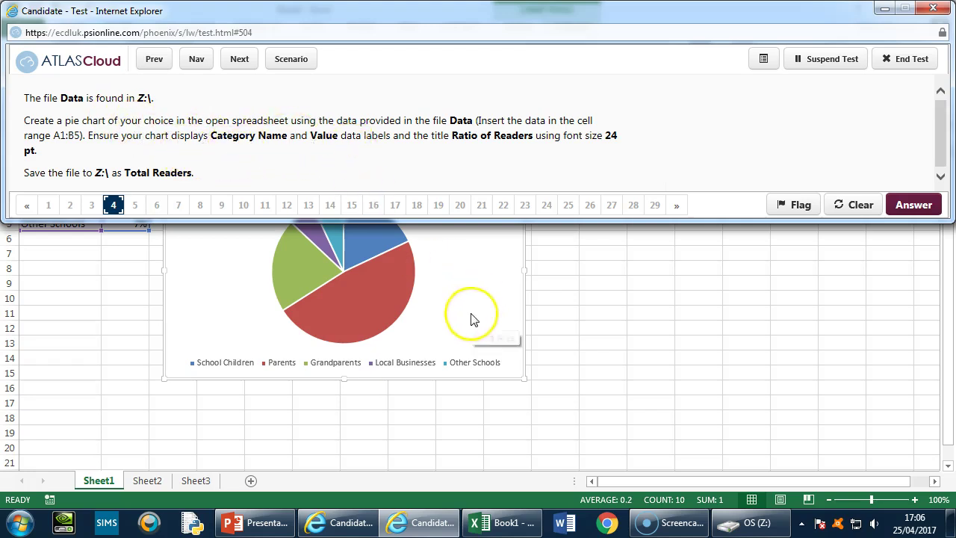
pyautogui.click(418, 525)
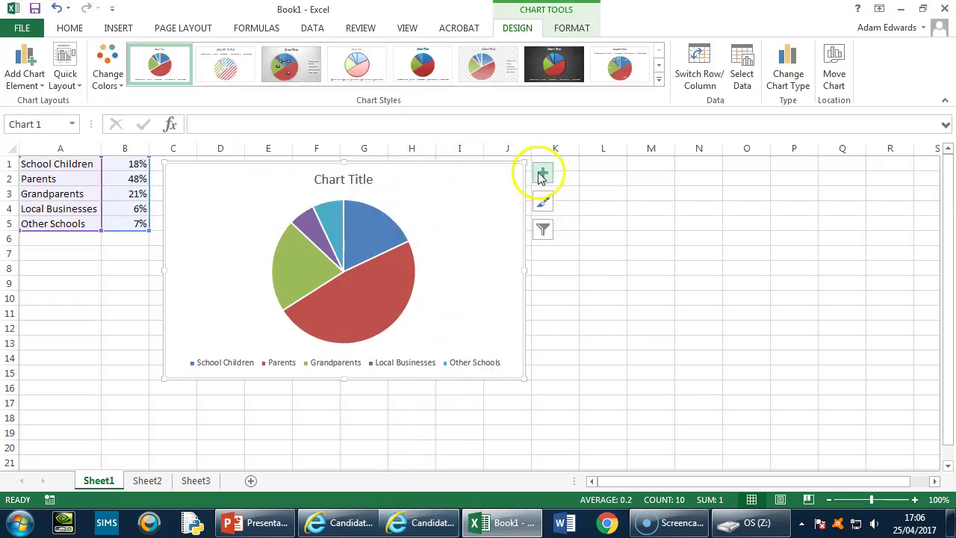
# Step: Add data labels to the pie chart that show both Category Name and Value
pyautogui.click(542, 175)
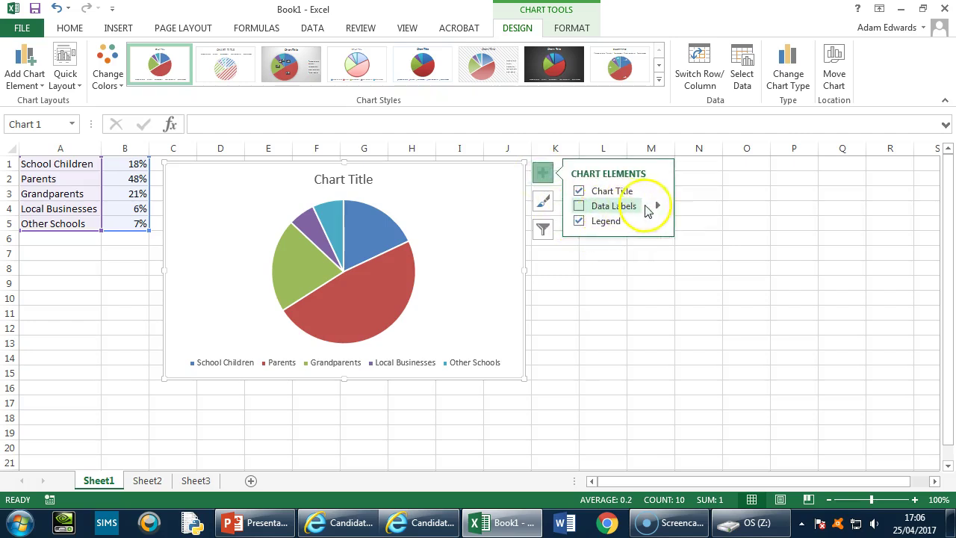
pyautogui.click(658, 206)
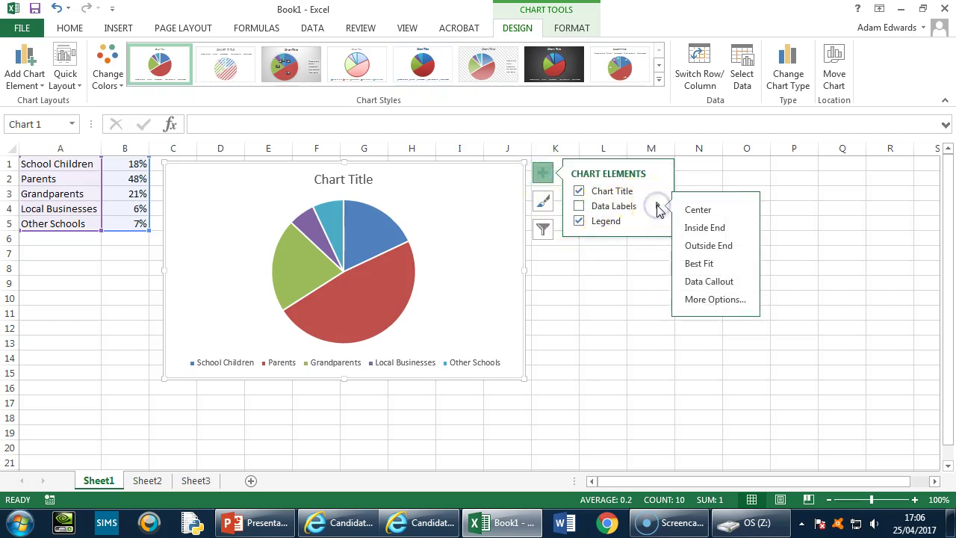
pyautogui.click(717, 299)
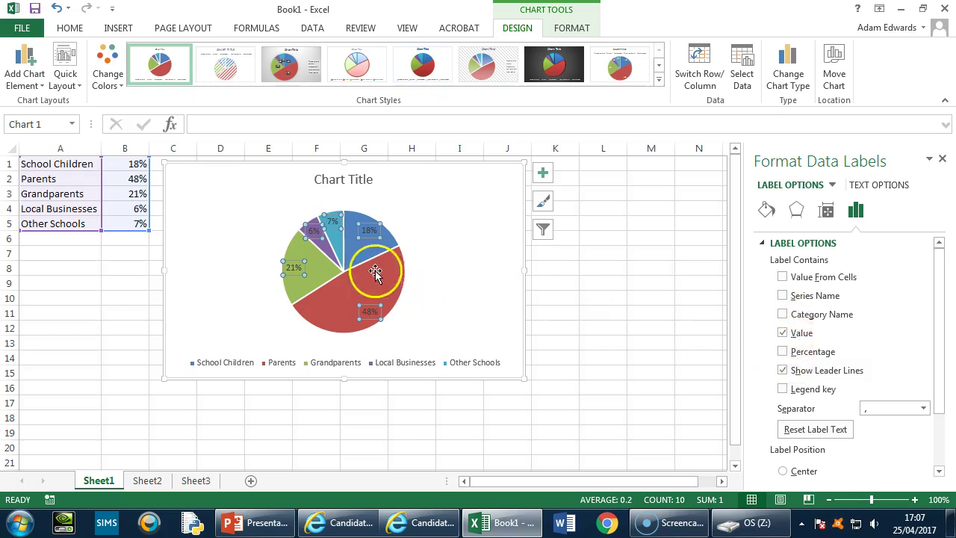
pyautogui.click(783, 314)
pyautogui.moveTo(421, 523)
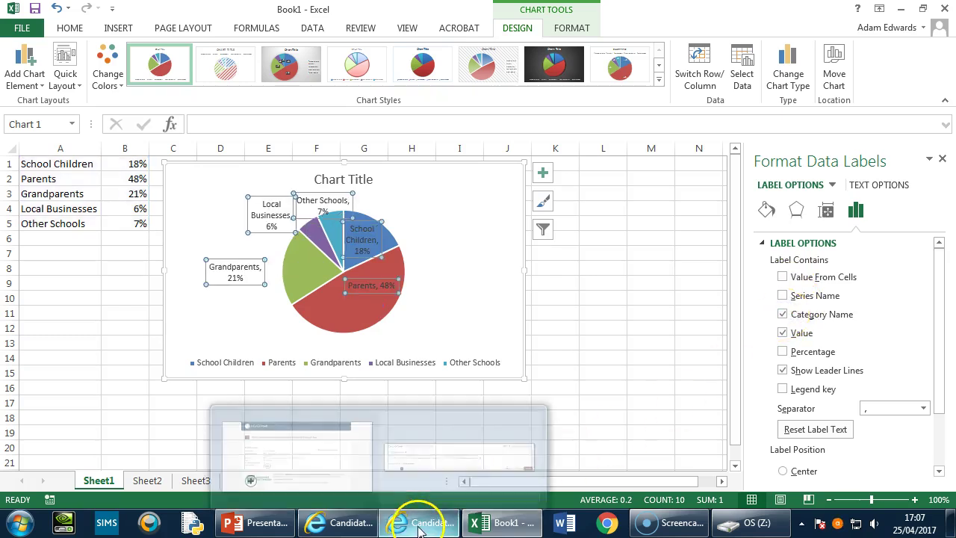
# Step: Check the required title in the test question and set the chart title to Ratio of Readers
pyautogui.click(395, 469)
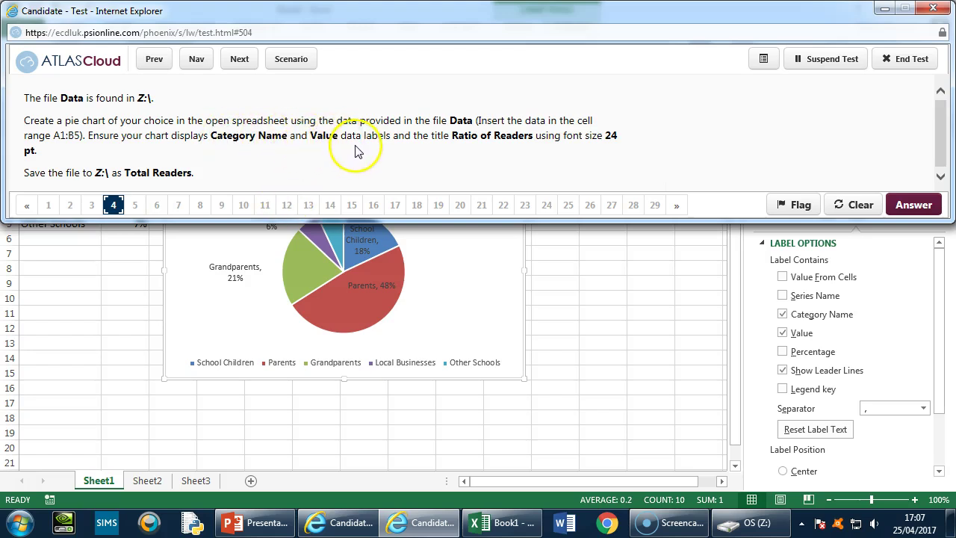
pyautogui.click(466, 320)
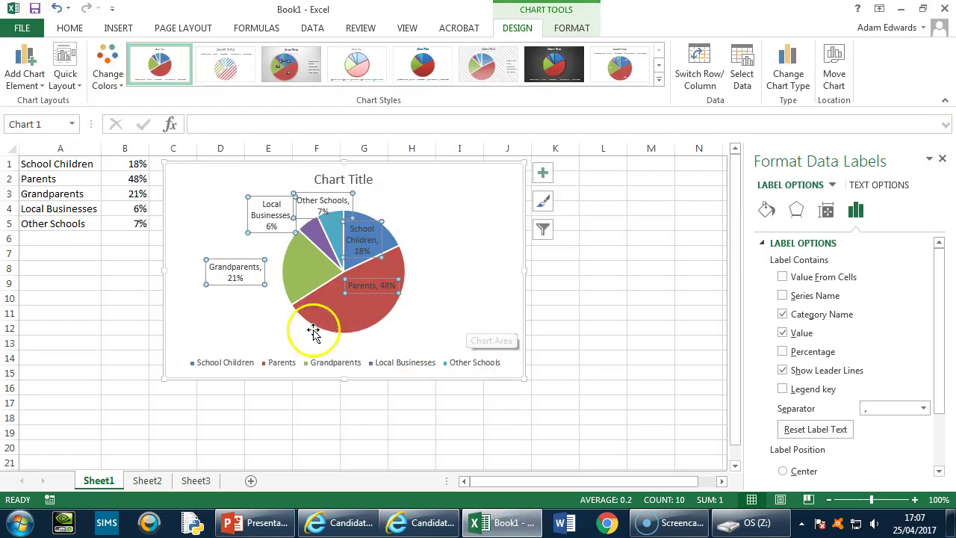
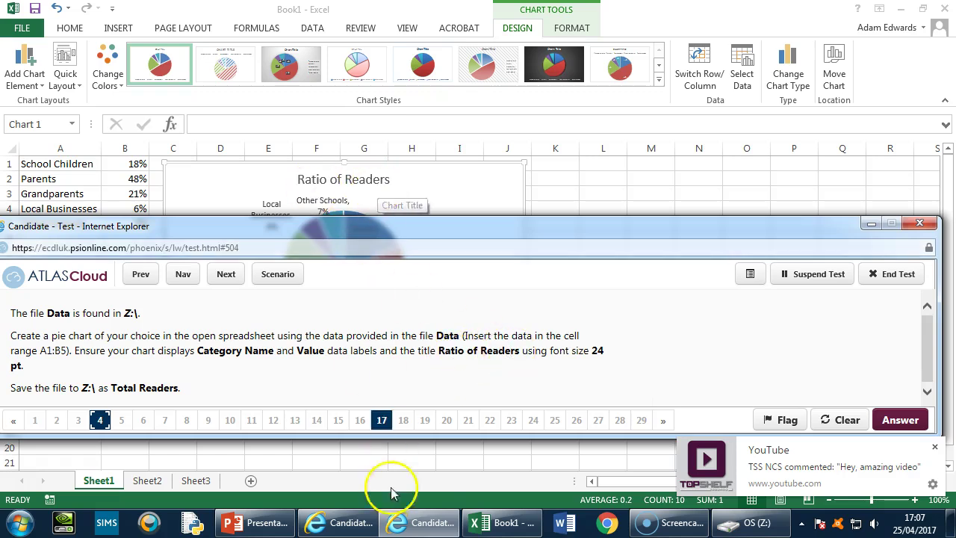
pyautogui.click(420, 523)
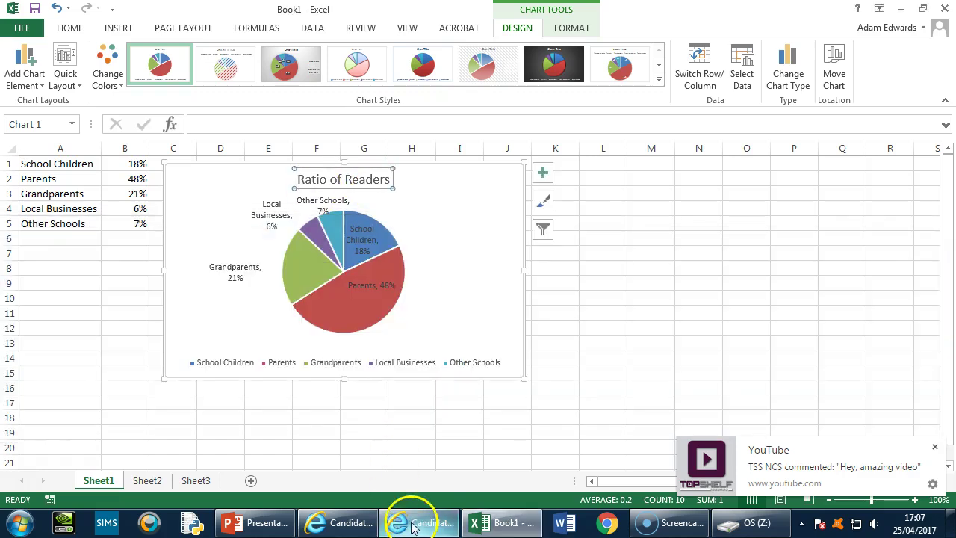
# Step: Check the required font size in the question and set the chart title's font size to 24 pt
pyautogui.click(413, 525)
pyautogui.moveTo(507, 225); pyautogui.dragTo(519, 13)
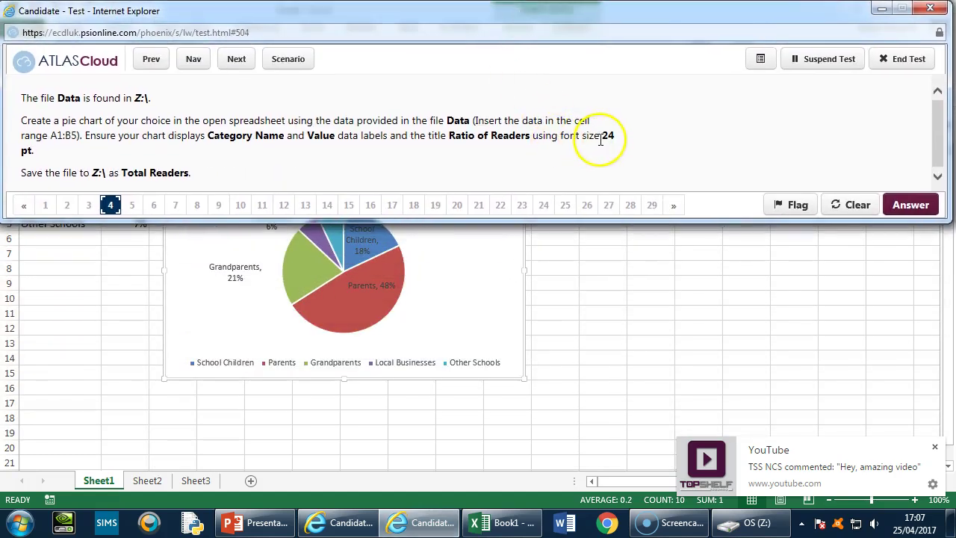
pyautogui.click(420, 523)
pyautogui.click(340, 179)
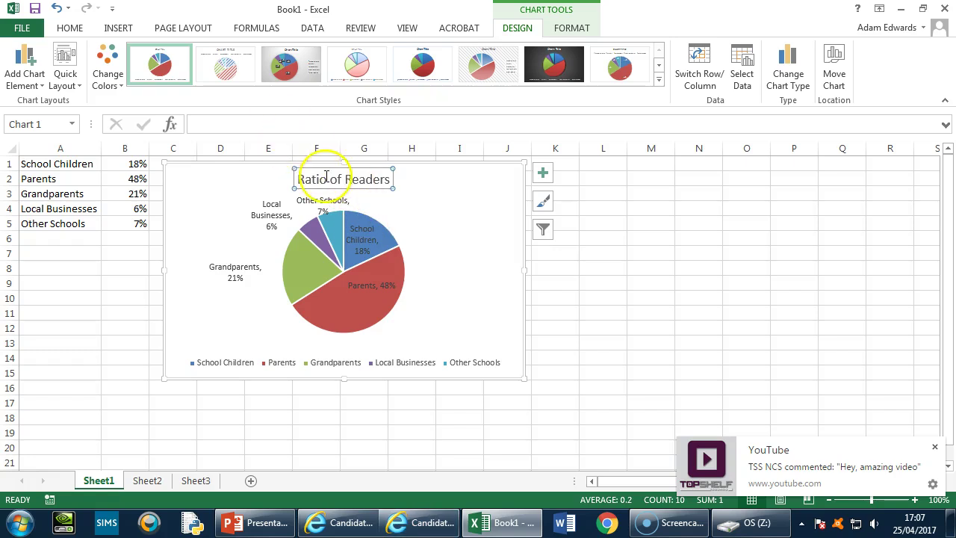
pyautogui.click(70, 28)
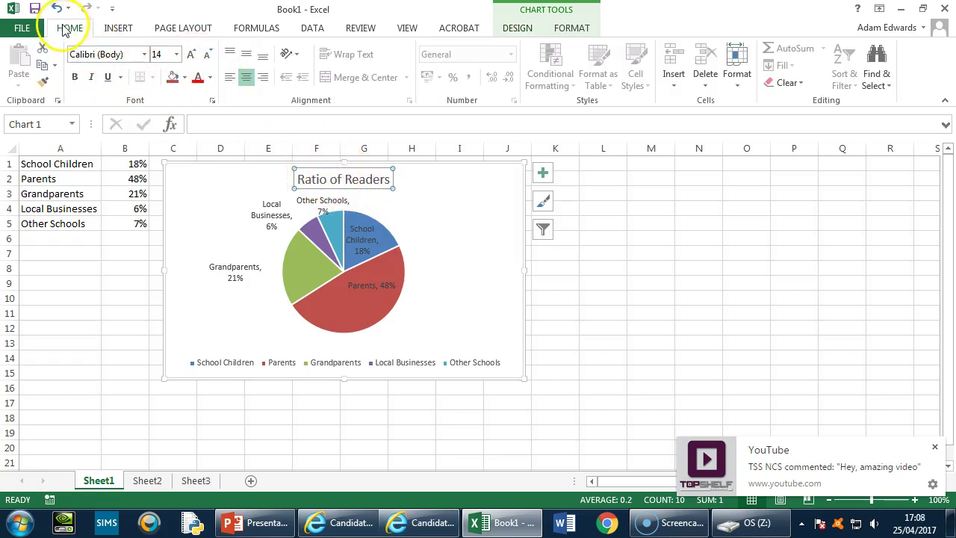
pyautogui.click(191, 55)
pyautogui.click(191, 55)
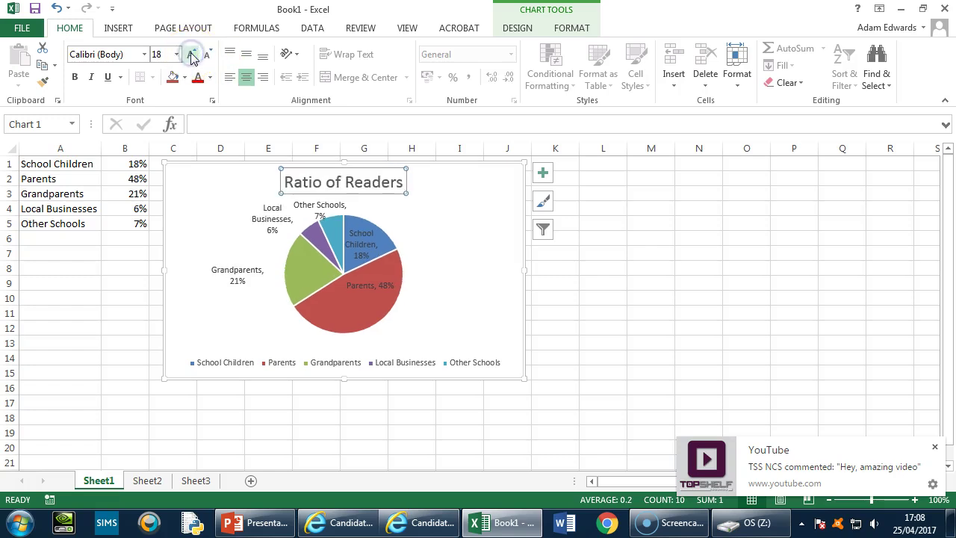
pyautogui.click(191, 54)
pyautogui.click(192, 54)
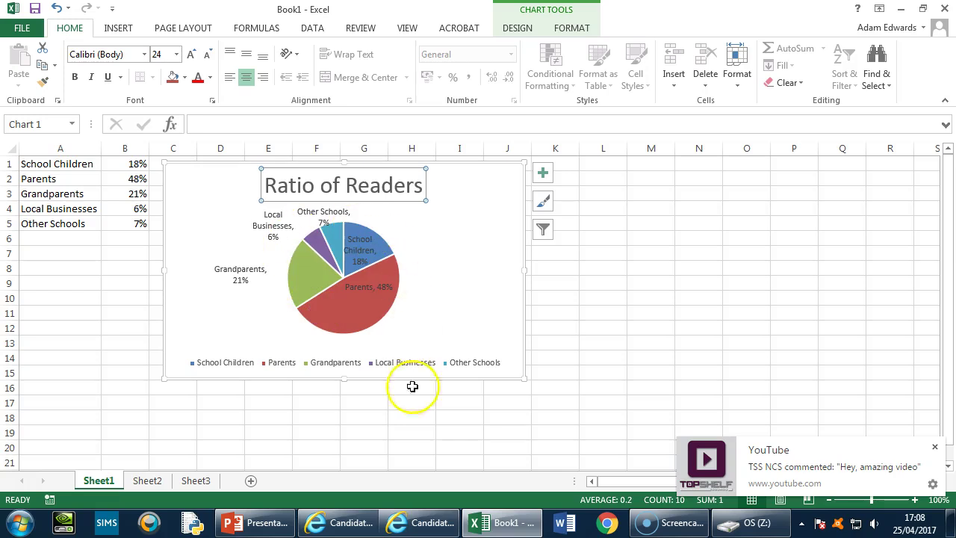
# Step: Save the workbook to Z:\ under the file name required by the question, Total Readers, as an Excel Workbook
pyautogui.click(426, 526)
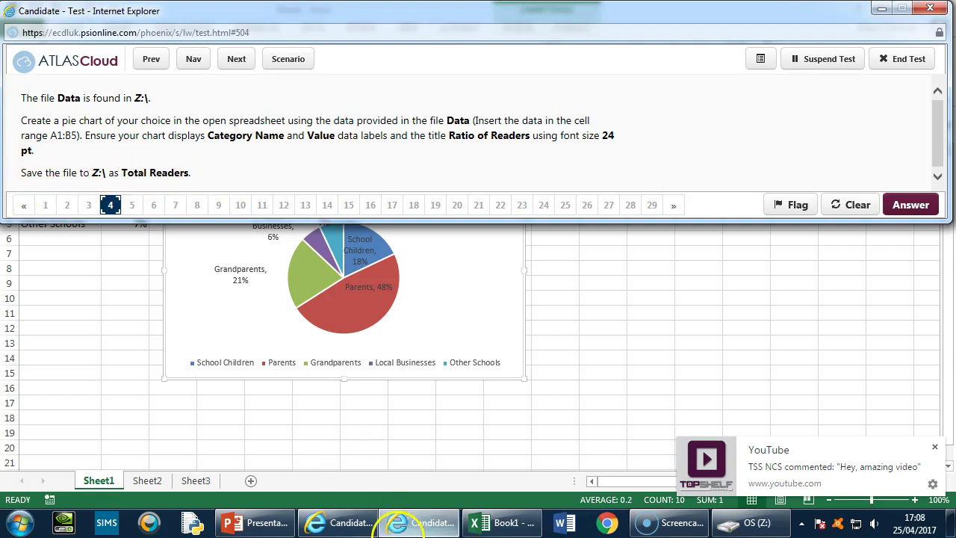
pyautogui.click(489, 522)
pyautogui.click(31, 24)
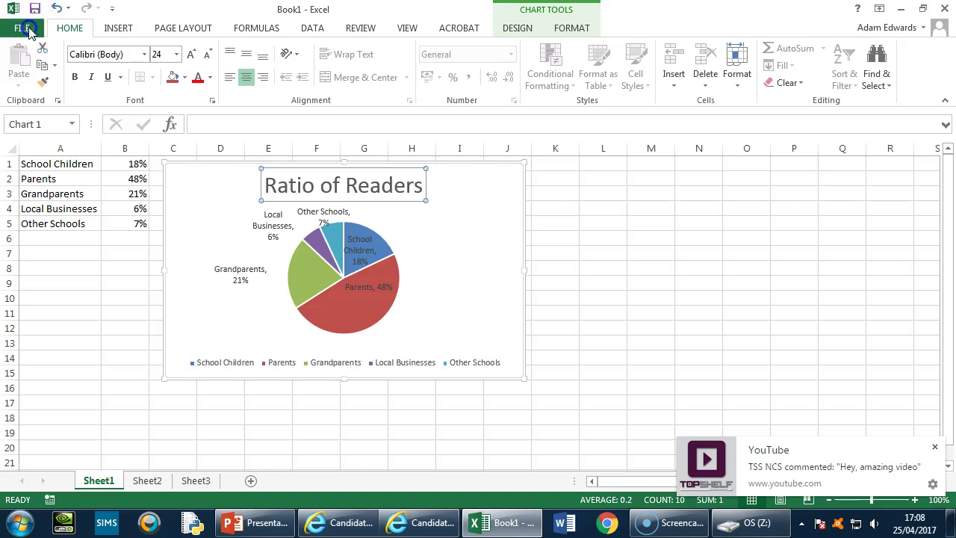
pyautogui.click(32, 179)
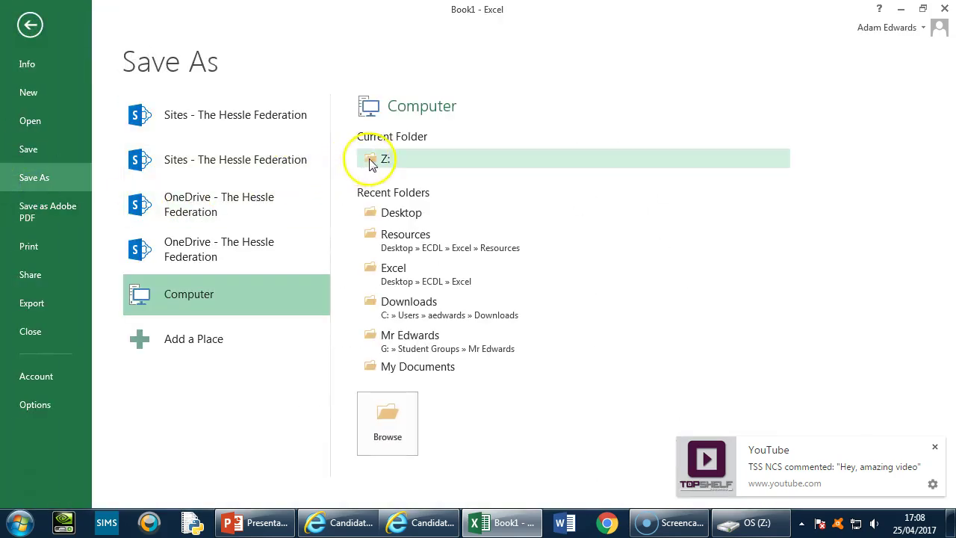
pyautogui.click(386, 162)
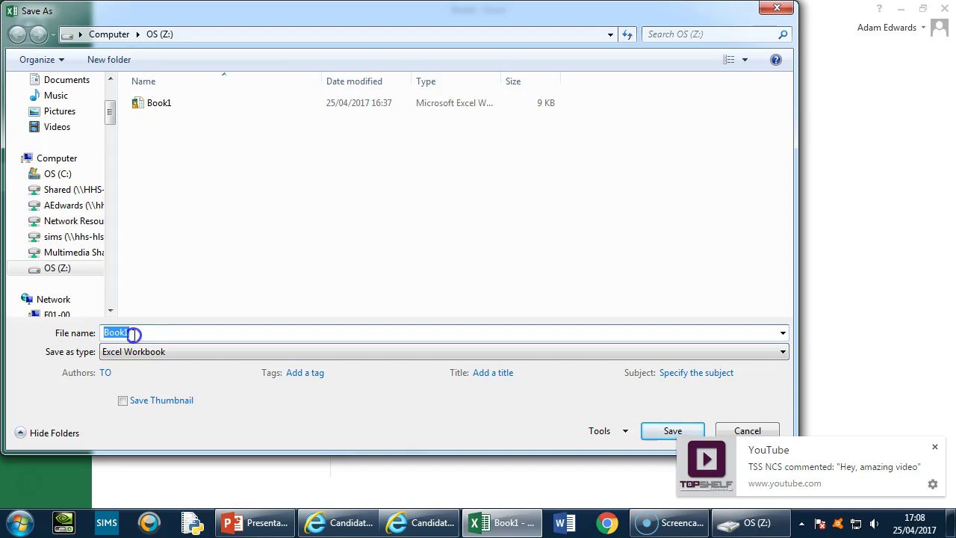
pyautogui.click(407, 526)
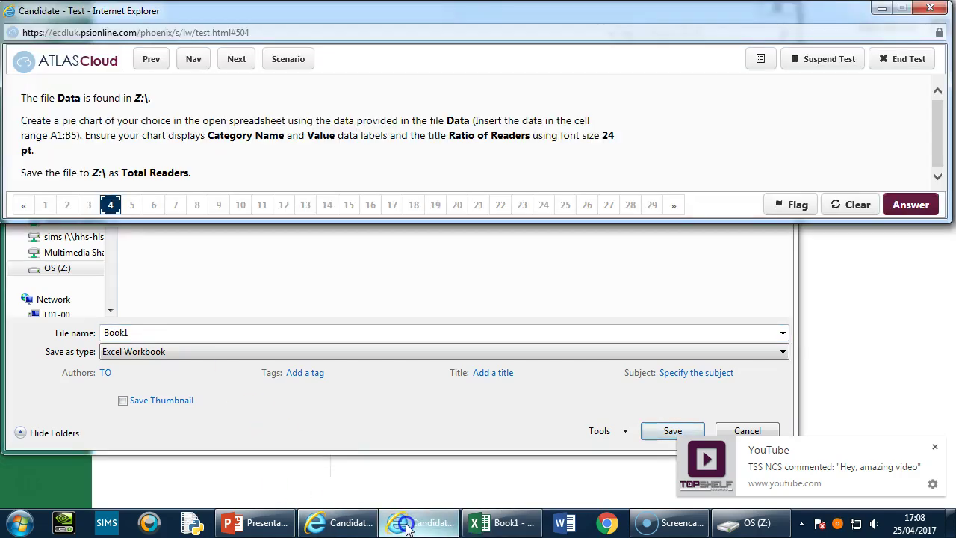
pyautogui.click(407, 526)
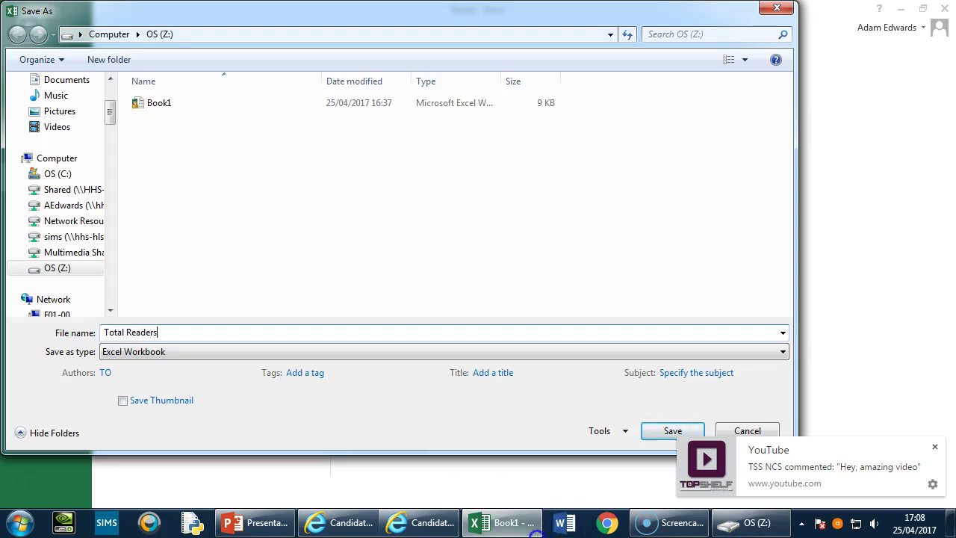
pyautogui.click(418, 523)
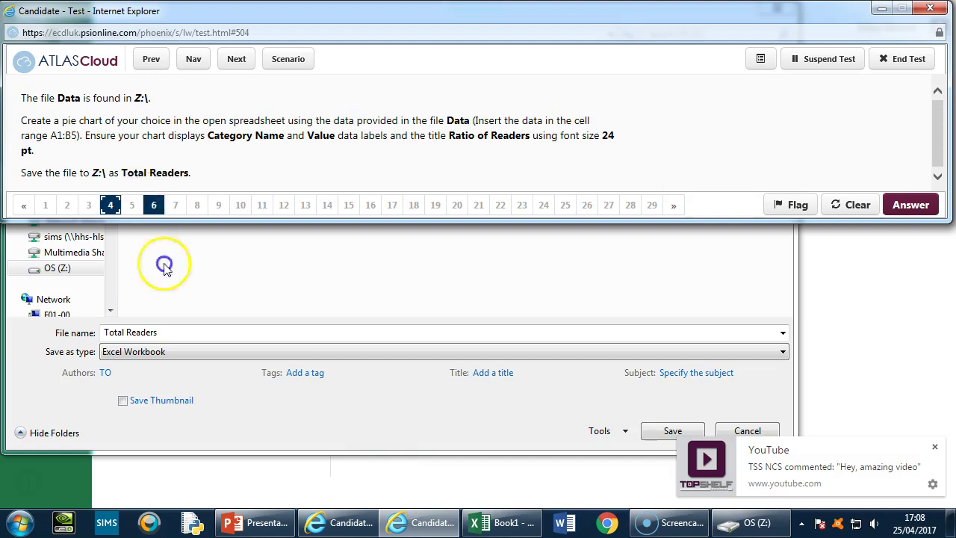
pyautogui.click(112, 336)
pyautogui.click(33, 184)
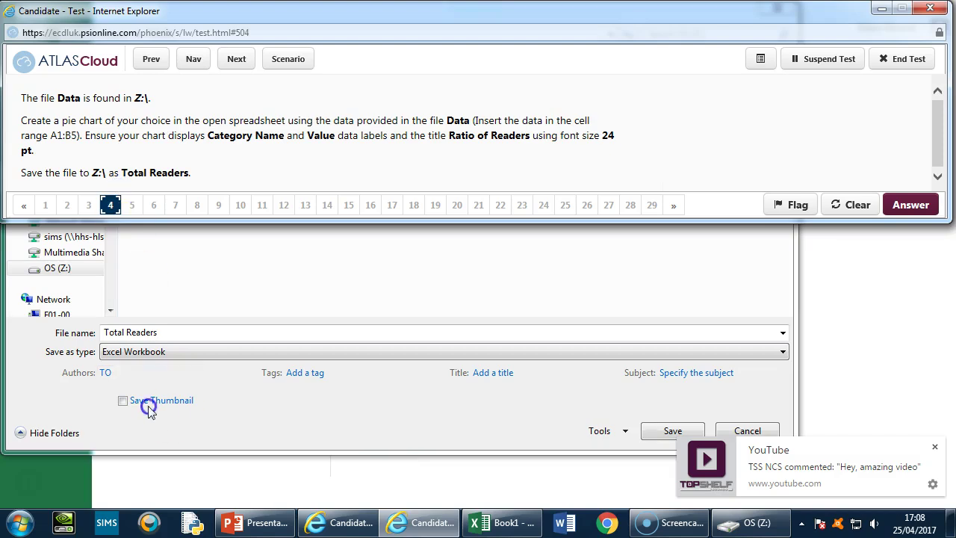
pyautogui.click(502, 522)
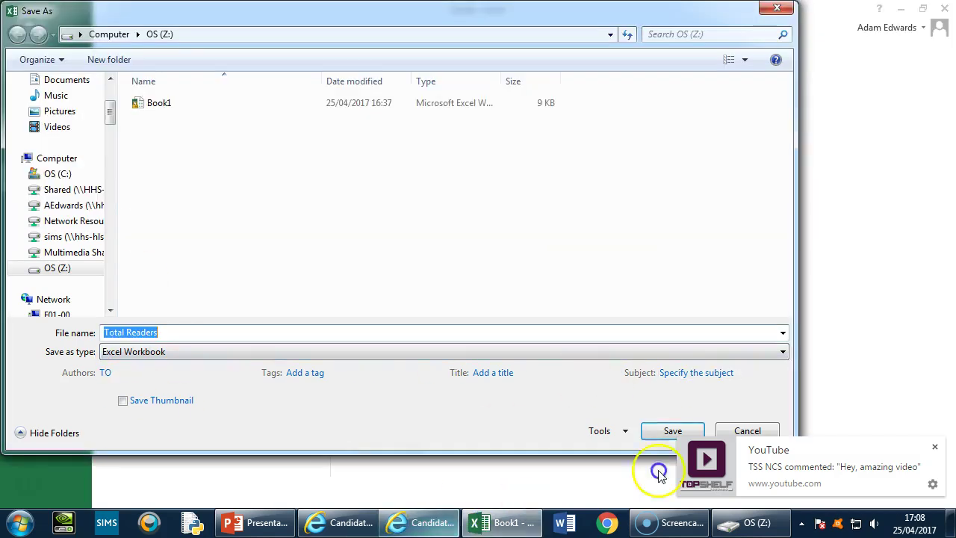
pyautogui.click(667, 431)
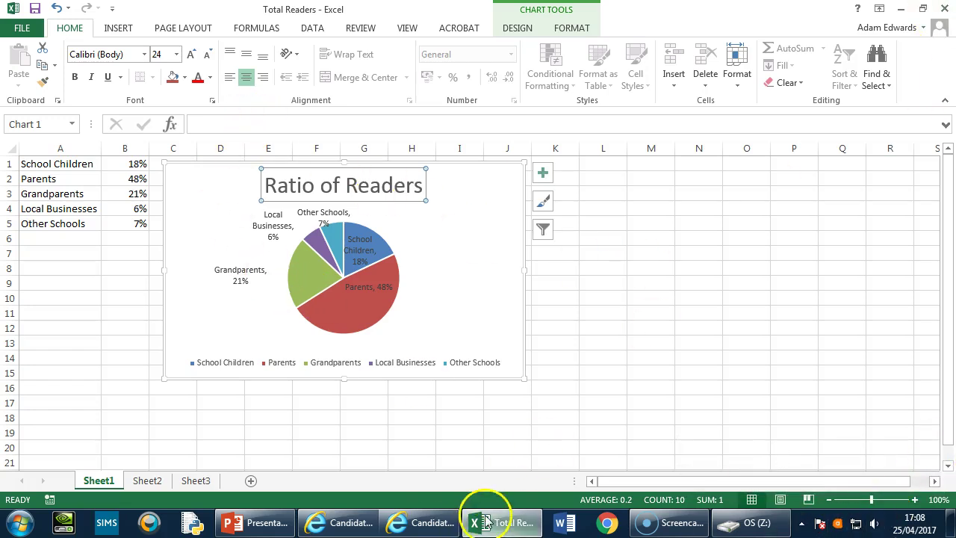
# Step: Return to the test window and move on from question 4 to question 5
pyautogui.click(423, 520)
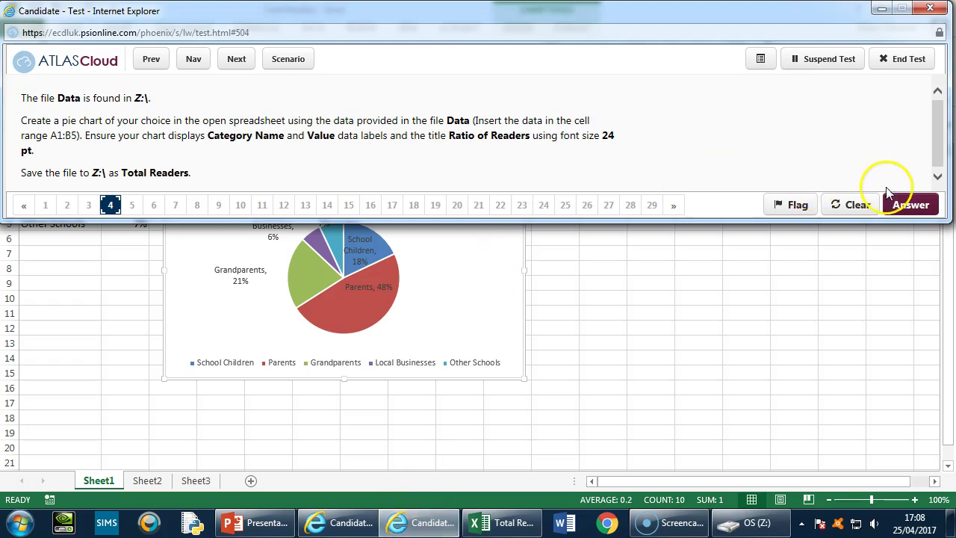
pyautogui.click(128, 207)
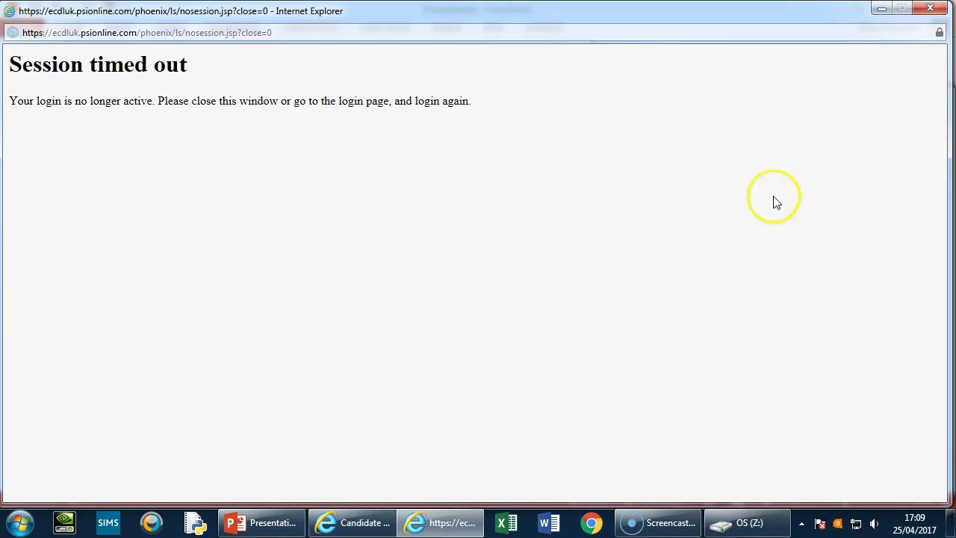
# Step: Close the timed-out test window and go back from the test start page in the browser
pyautogui.click(928, 11)
pyautogui.click(380, 519)
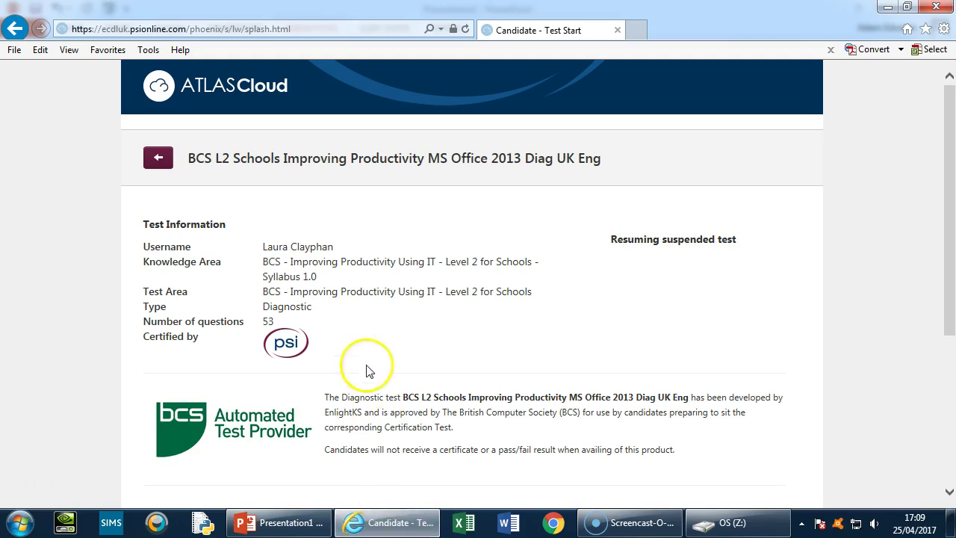
pyautogui.click(157, 157)
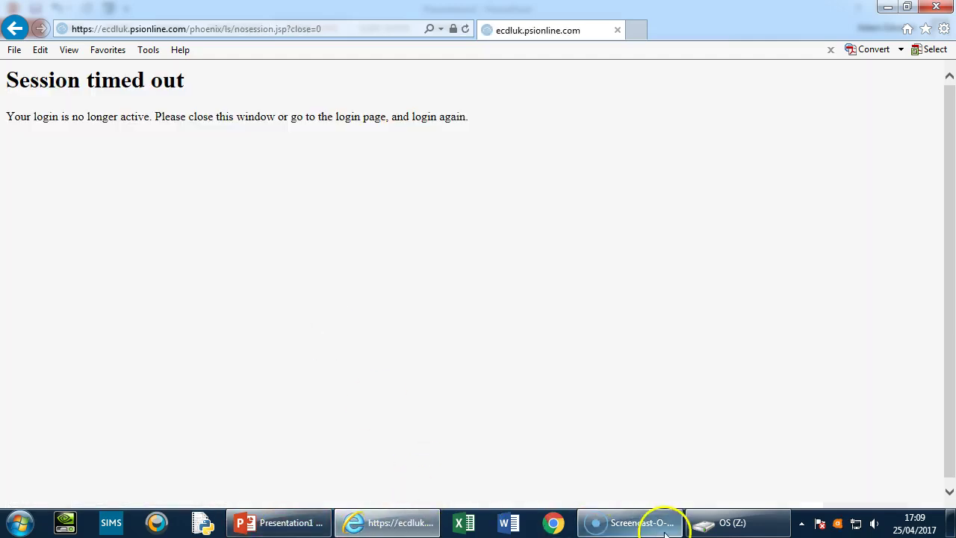
pyautogui.click(664, 525)
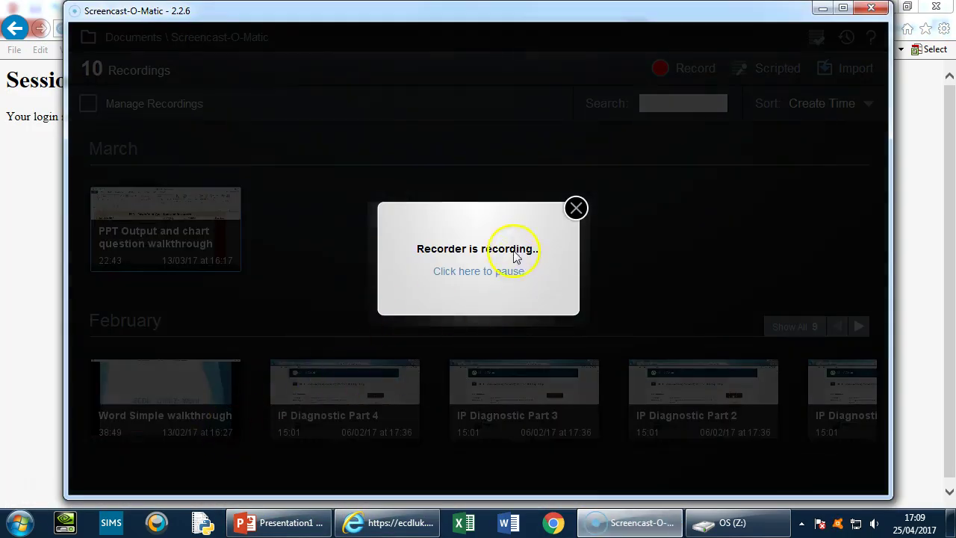
pyautogui.click(483, 279)
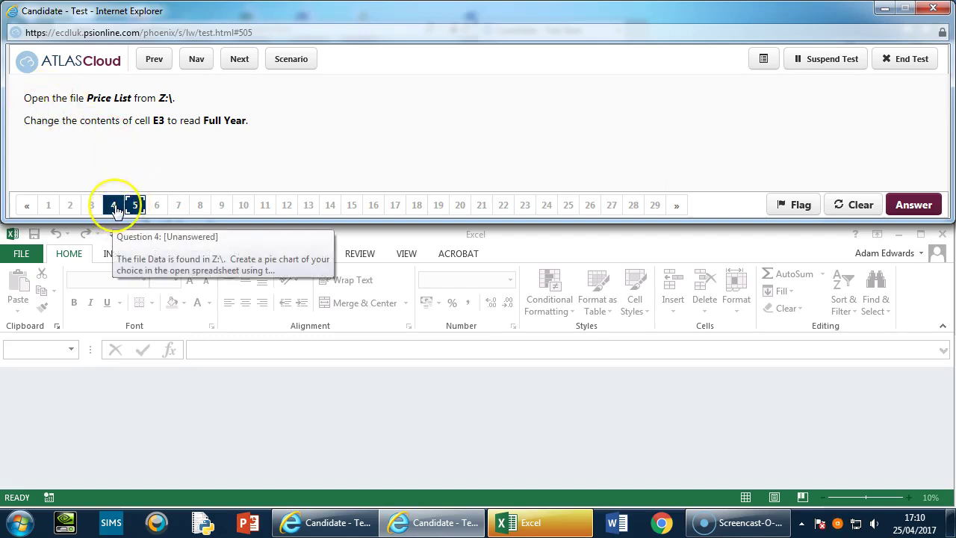
# Step: Revisit question 4 in the resumed test and return to question 5 to read its instructions
pyautogui.click(135, 207)
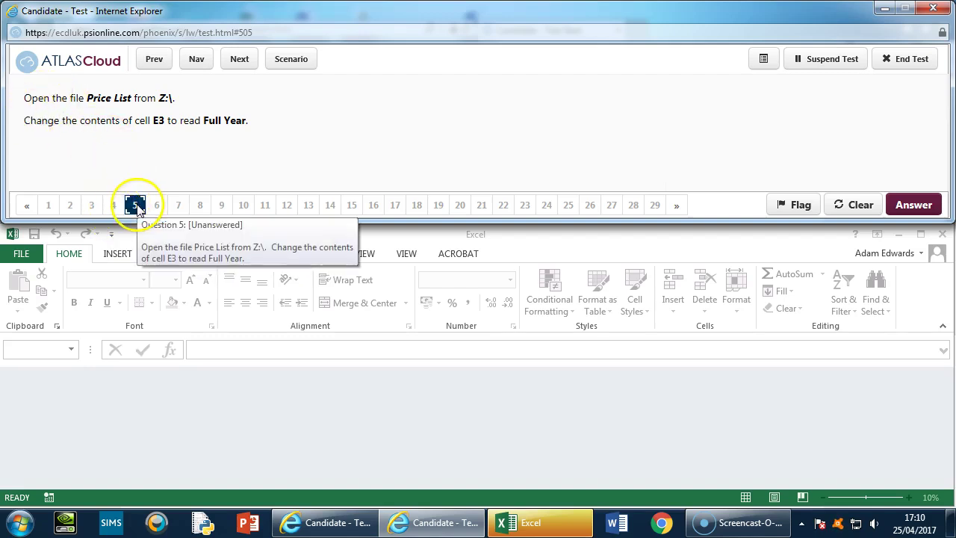
pyautogui.click(114, 206)
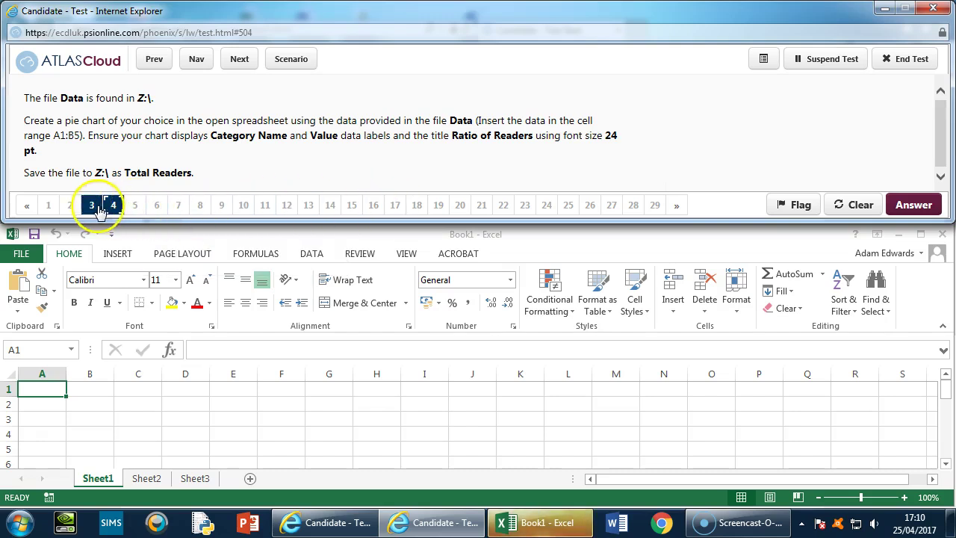
pyautogui.click(134, 207)
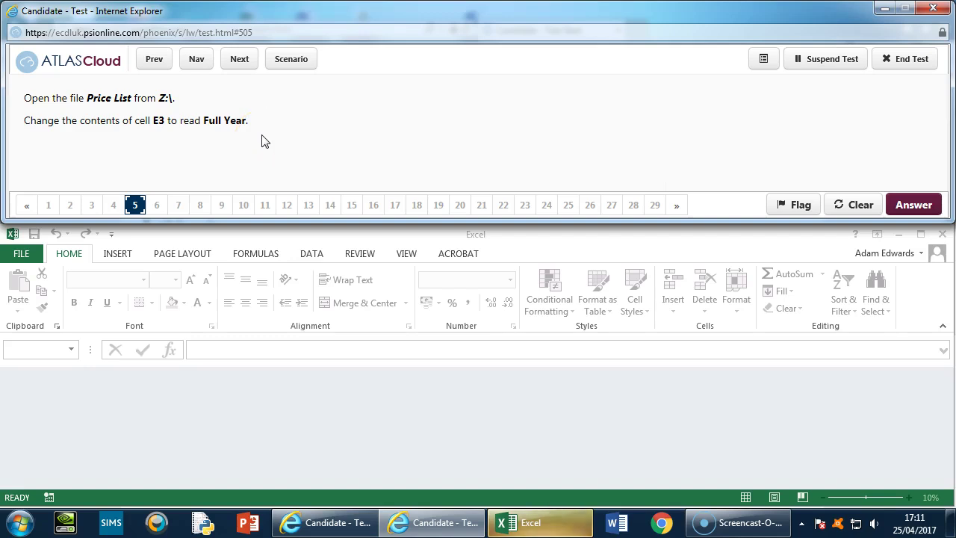
# Step: Maximize the Excel window and open the Price List workbook from Z:\
pyautogui.click(284, 408)
pyautogui.click(104, 300)
pyautogui.click(22, 256)
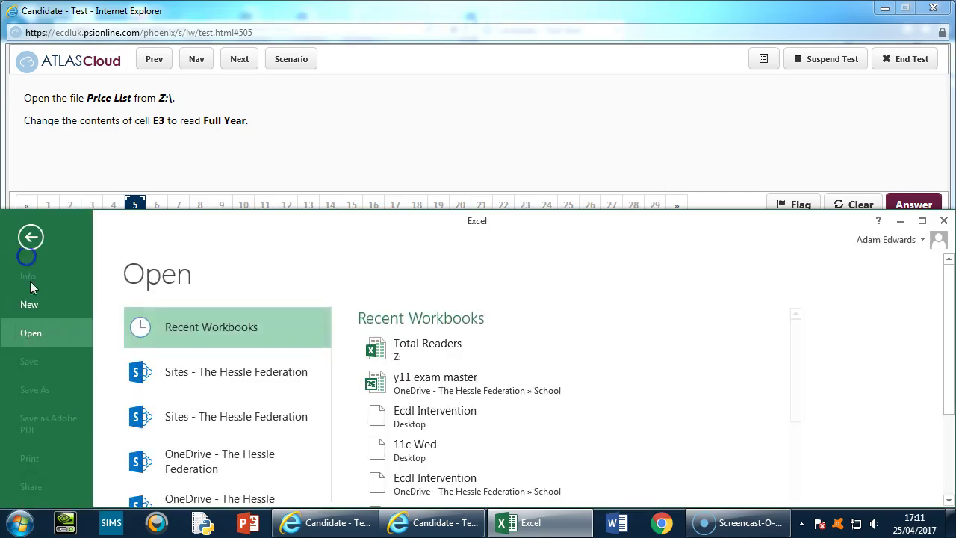
pyautogui.click(137, 326)
pyautogui.click(408, 345)
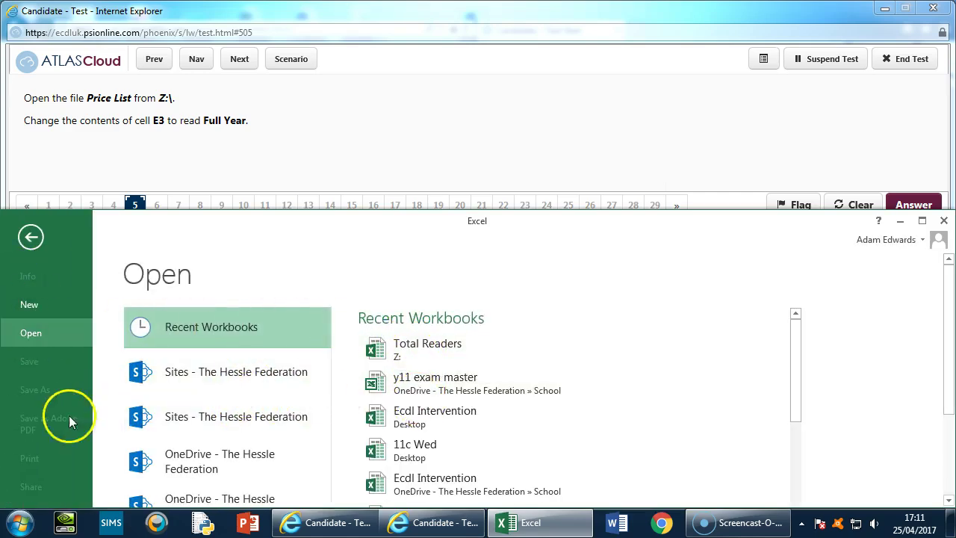
pyautogui.click(923, 222)
pyautogui.click(200, 364)
pyautogui.click(434, 156)
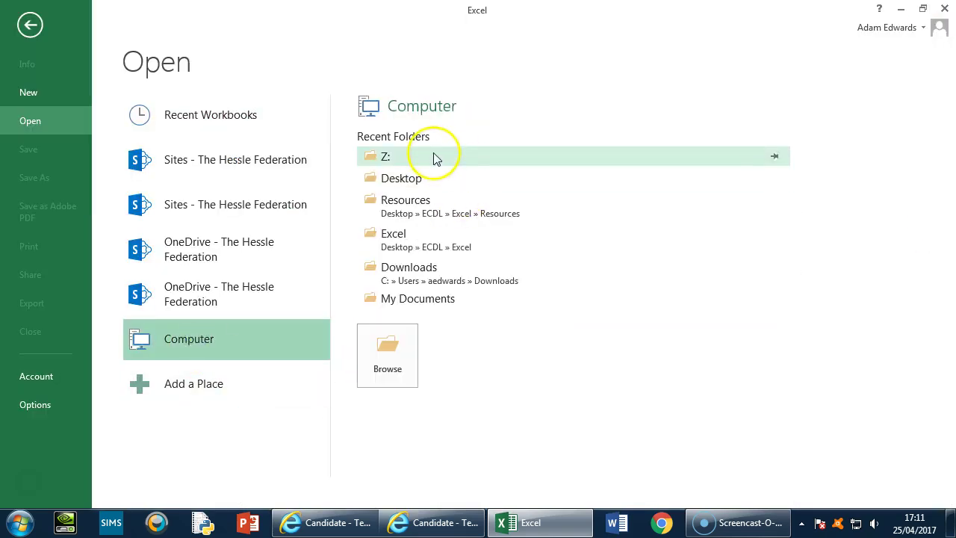
pyautogui.doubleClick(192, 108)
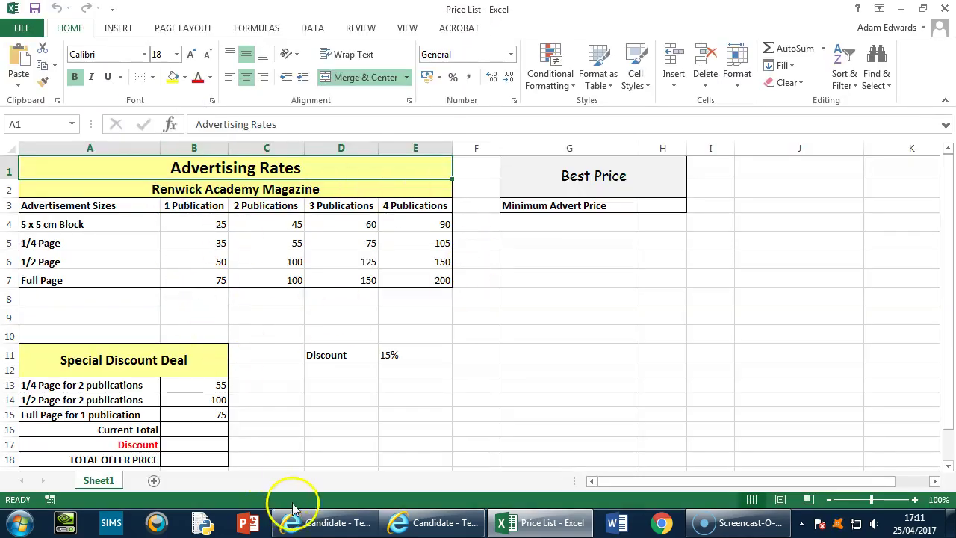
# Step: Check question 5's instructions and change the contents of cell E3 in the Price List sheet to Full Year
pyautogui.click(426, 526)
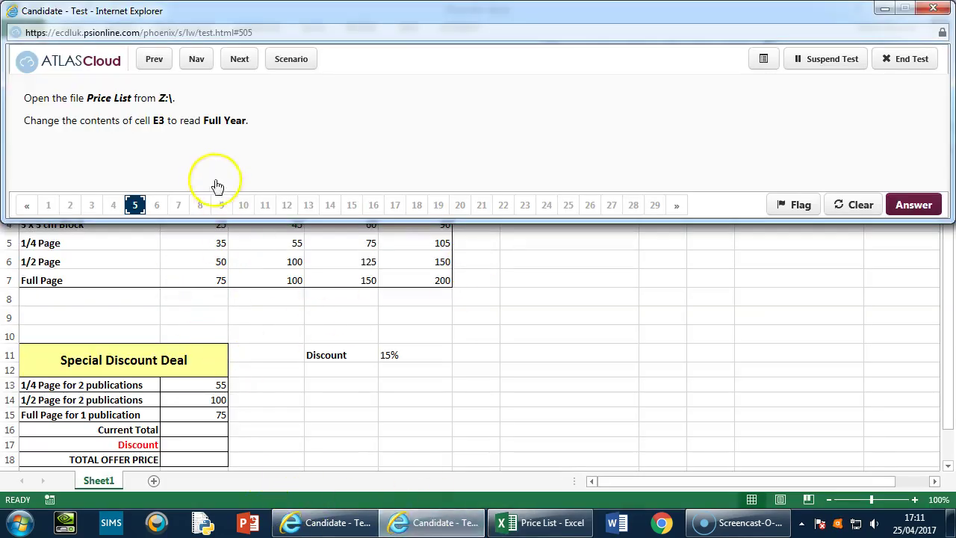
pyautogui.click(424, 521)
pyautogui.click(265, 148)
pyautogui.click(415, 147)
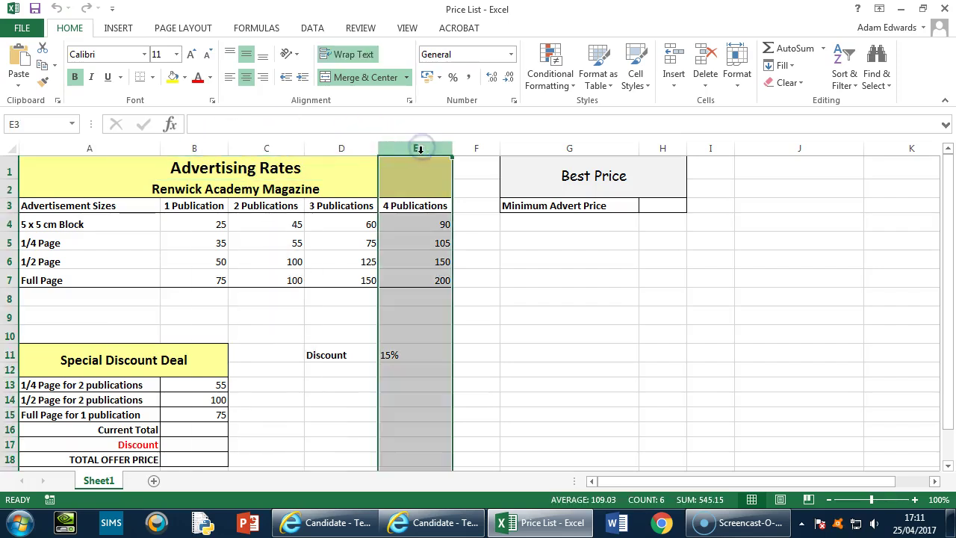
pyautogui.click(418, 206)
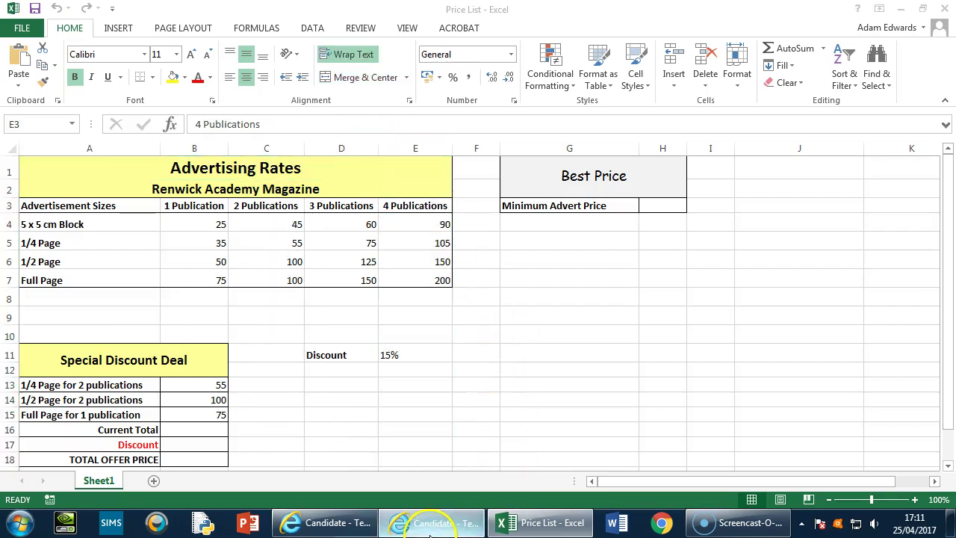
pyautogui.click(430, 531)
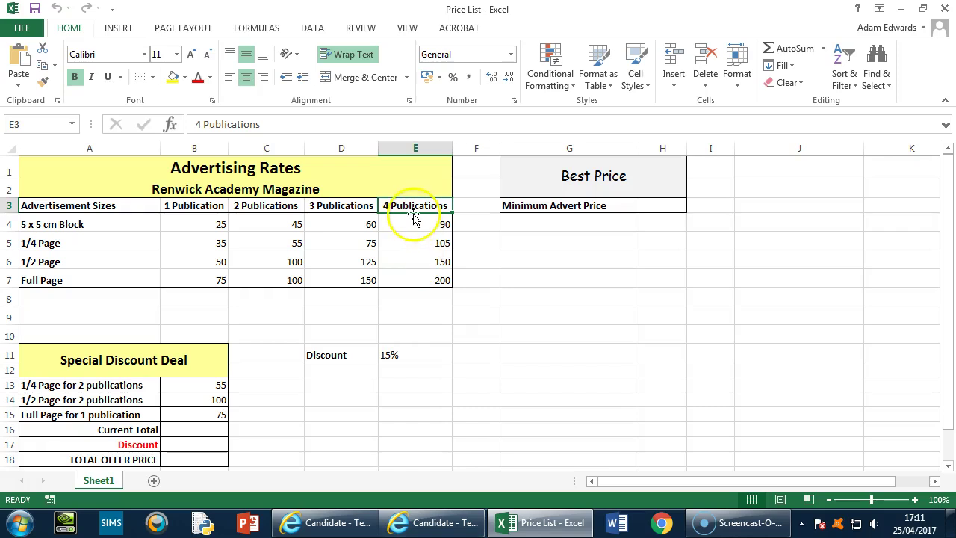
pyautogui.write('Full Year')
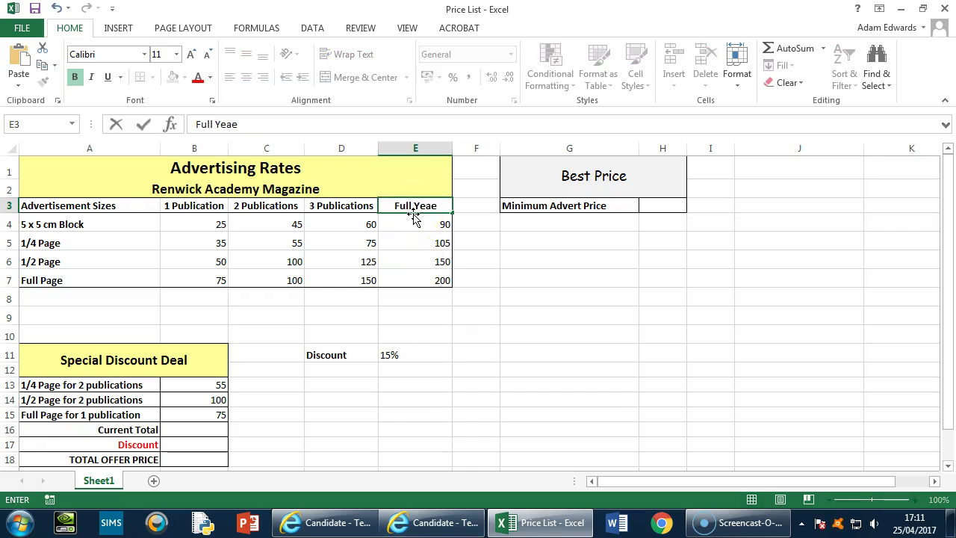
pyautogui.click(643, 245)
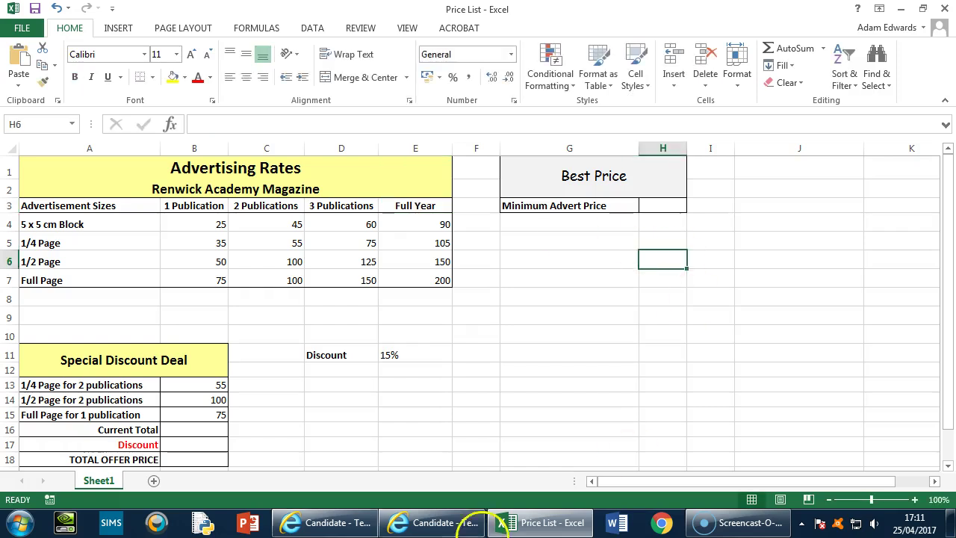
# Step: Return to the test window, move on to question 6 and maximize its Price List workbook
pyautogui.click(433, 522)
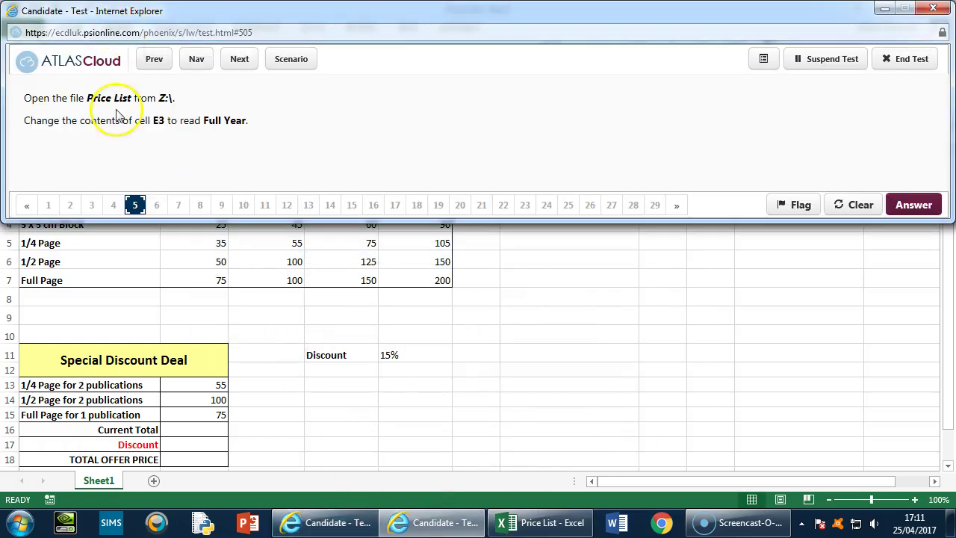
pyautogui.click(156, 207)
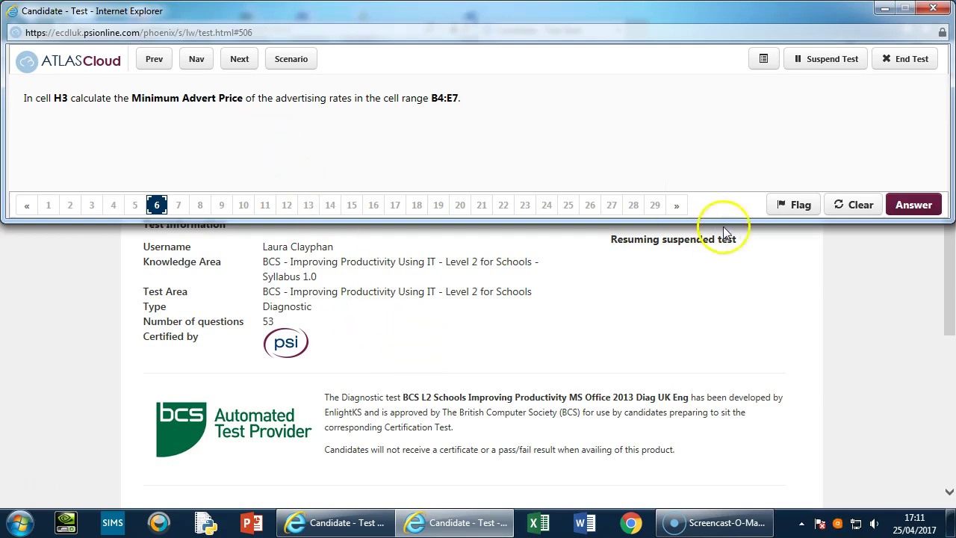
pyautogui.click(848, 208)
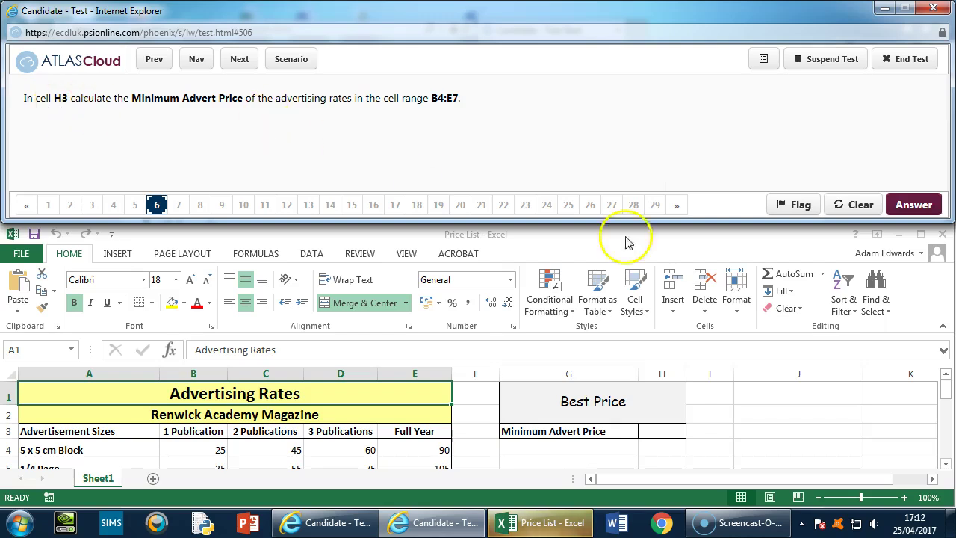
pyautogui.click(920, 234)
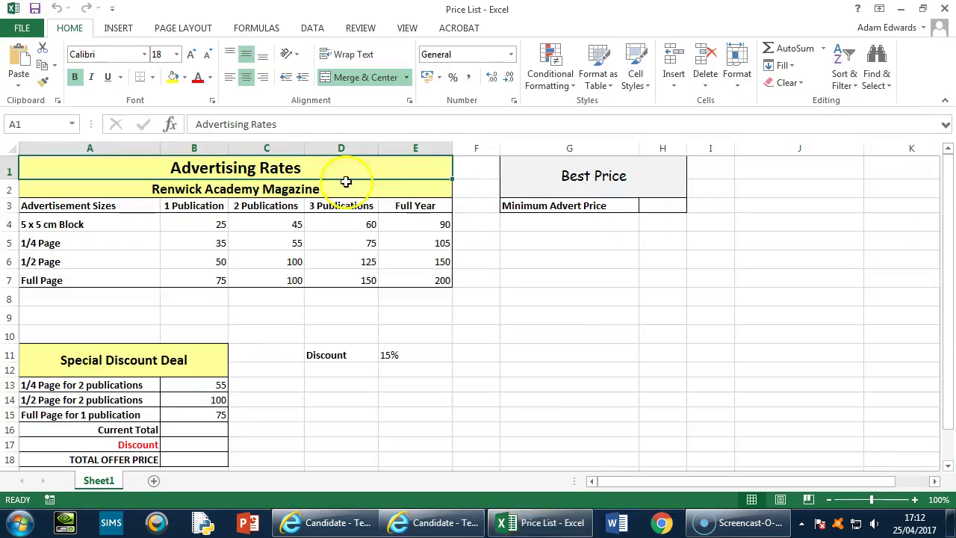
# Step: Locate cell H3 and the advertising rates range B4:E7 in the sheet, rechecking question 6's instructions
pyautogui.click(675, 147)
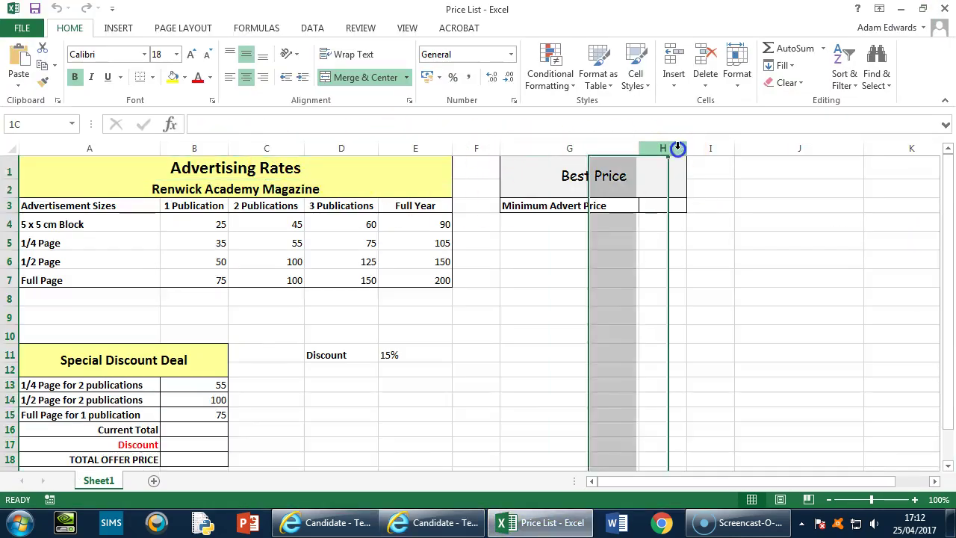
pyautogui.click(668, 203)
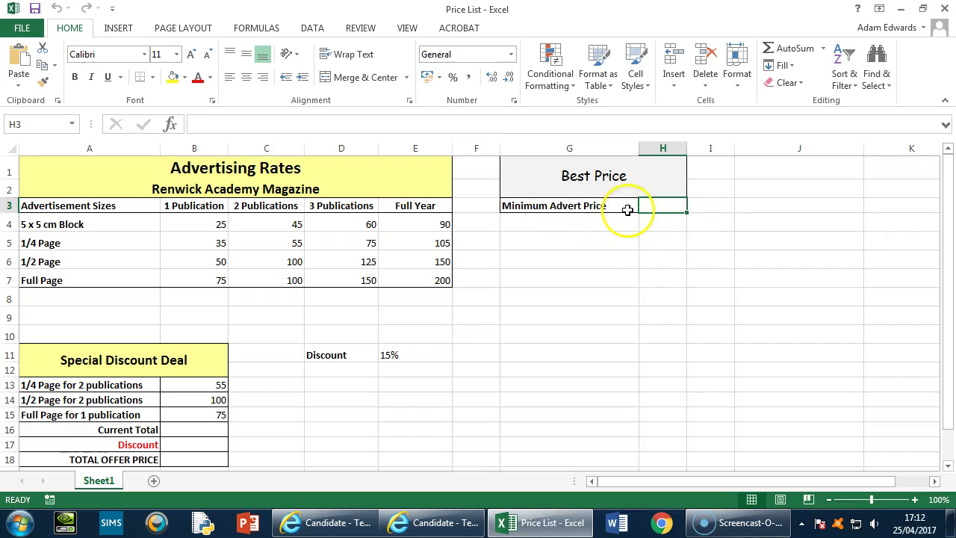
pyautogui.click(437, 522)
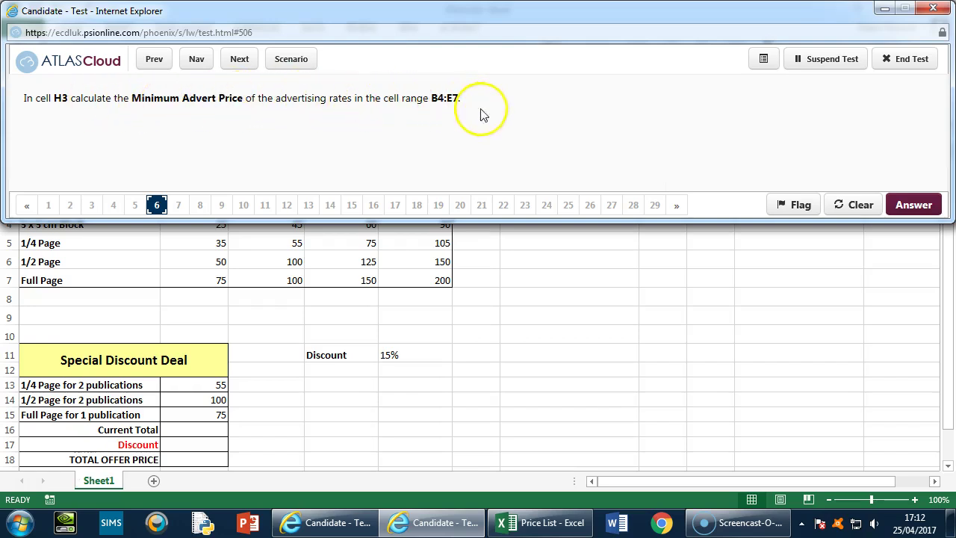
pyautogui.click(445, 527)
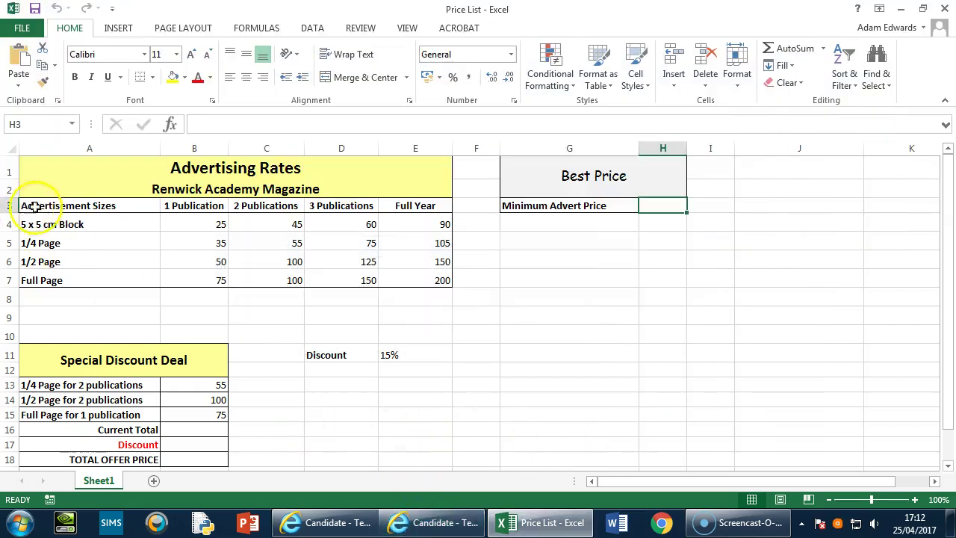
pyautogui.click(206, 224)
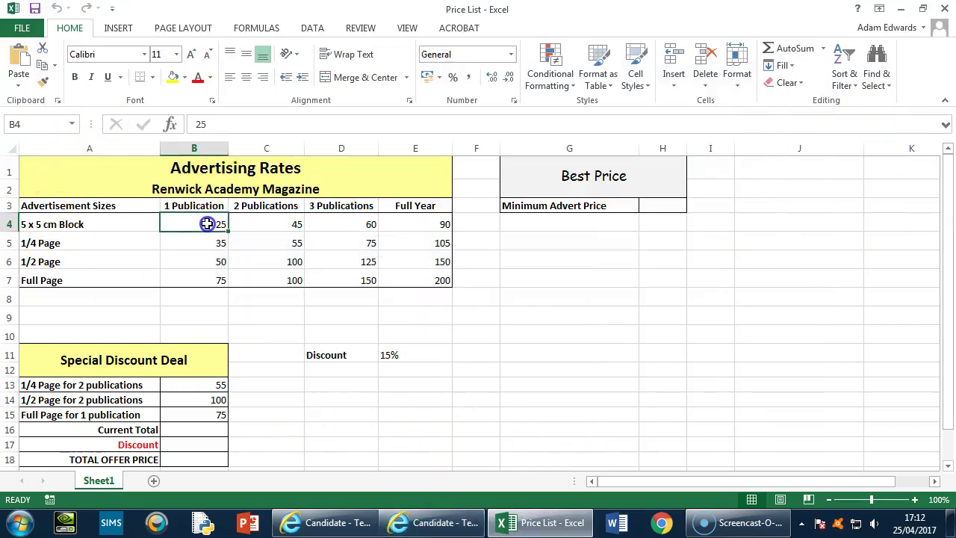
pyautogui.moveTo(236, 223); pyautogui.dragTo(437, 282)
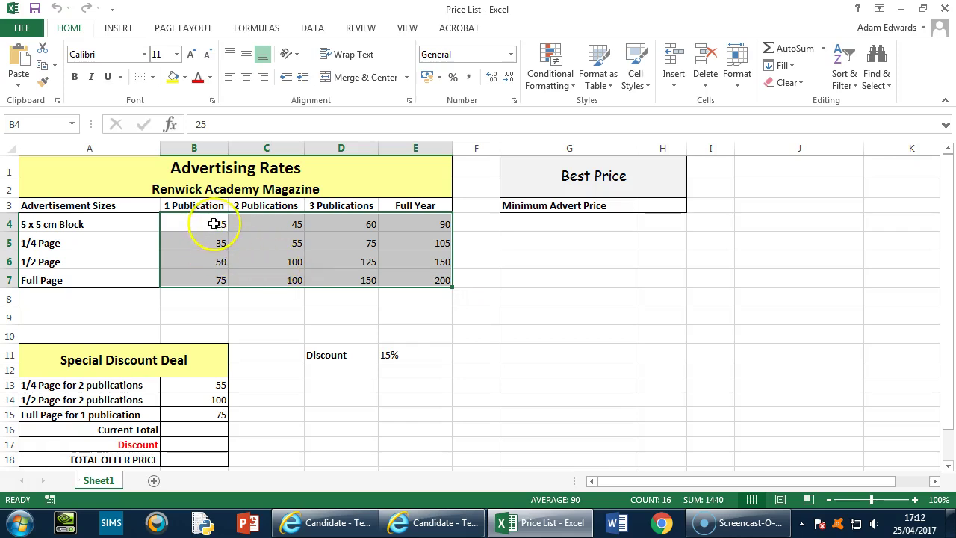
pyautogui.click(668, 202)
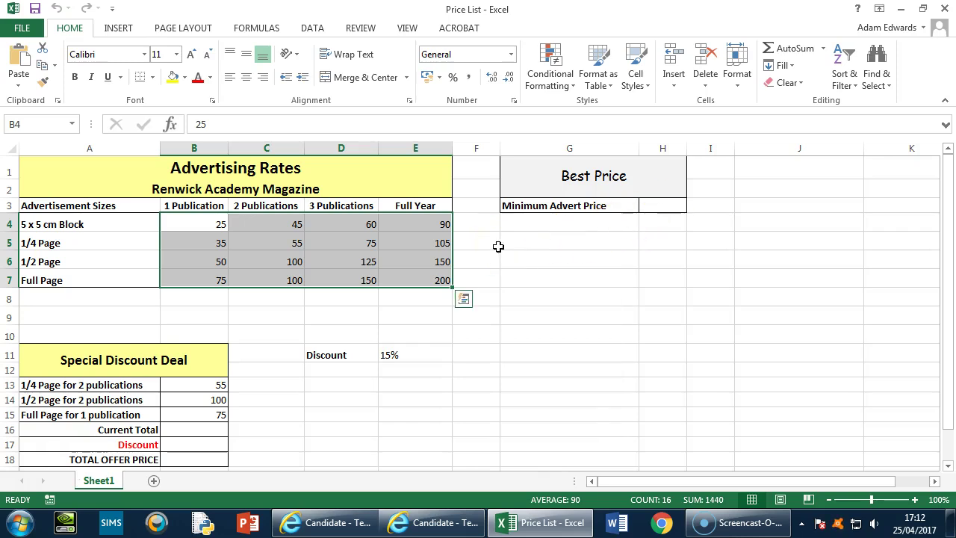
# Step: Calculate the Minimum Advert Price in cell H3 with the MIN function over B4:E7 and inspect the formula
pyautogui.click(655, 206)
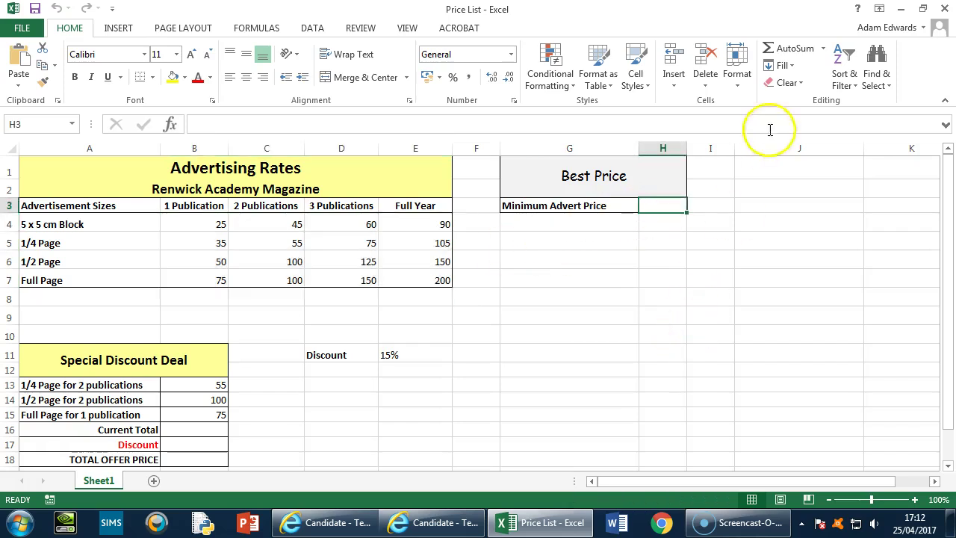
pyautogui.click(824, 49)
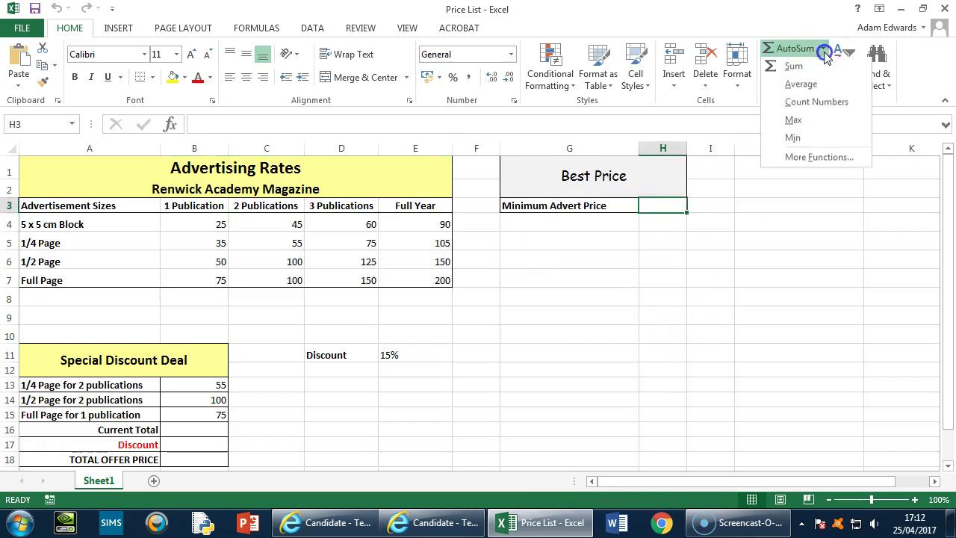
pyautogui.click(798, 139)
pyautogui.moveTo(211, 223); pyautogui.dragTo(411, 278)
pyautogui.press('Return')
pyautogui.click(660, 206)
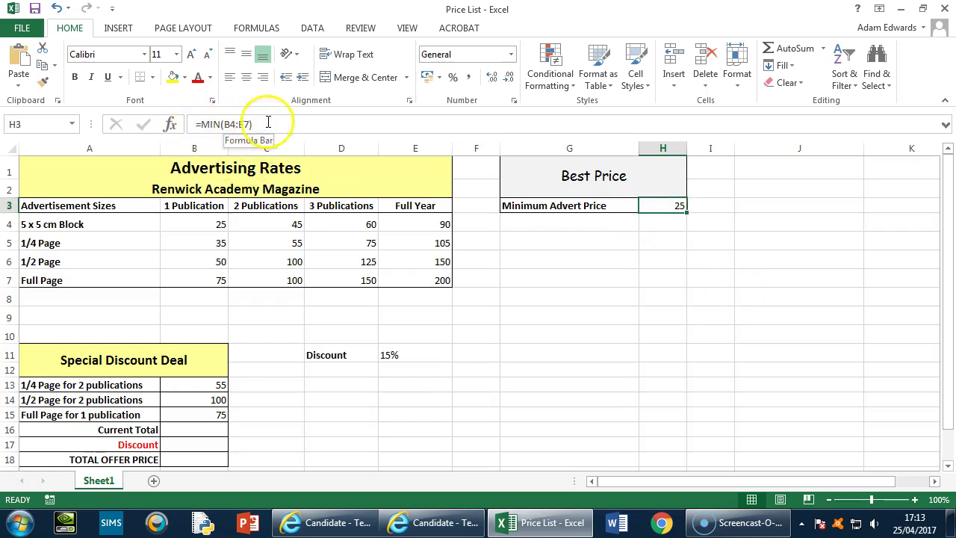
# Step: Enter the MIN function in cell H3 again, using the advertising rates in B4:E7 as its range
pyautogui.click(823, 48)
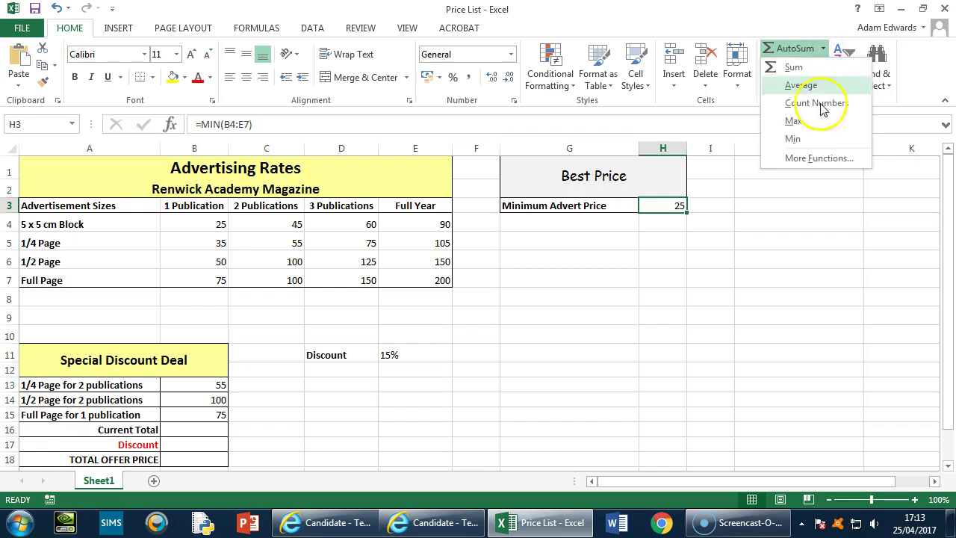
pyautogui.click(816, 142)
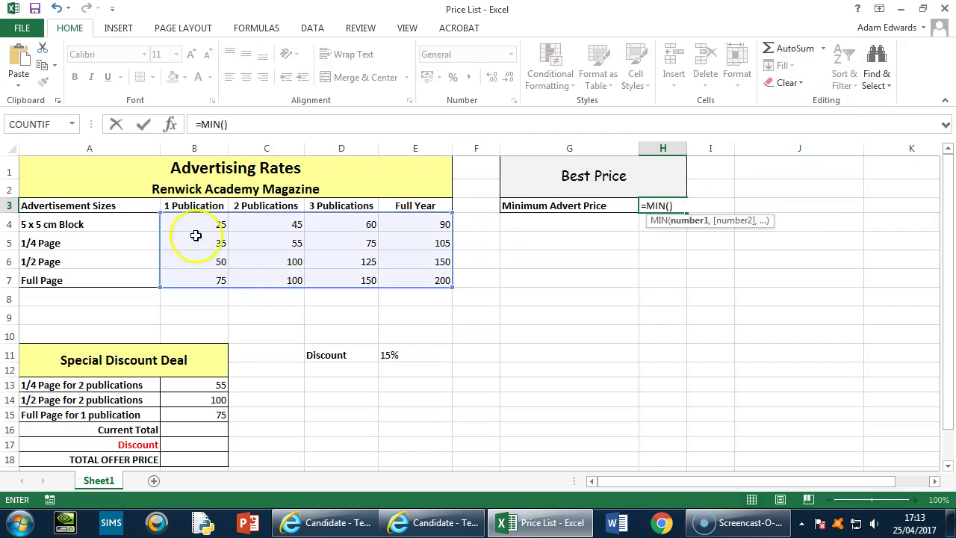
pyautogui.moveTo(191, 219); pyautogui.dragTo(478, 284)
pyautogui.press('Return')
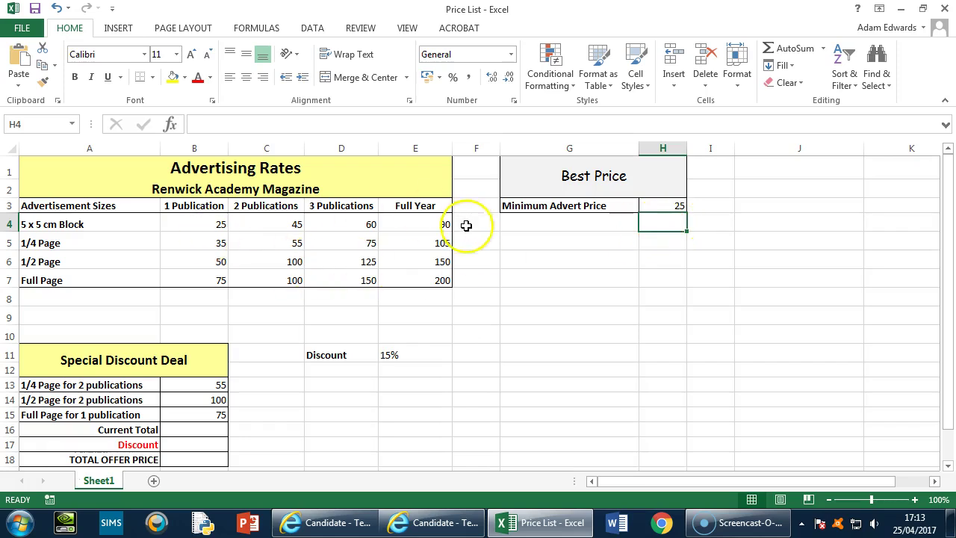
# Step: Return to the test window, move on to question 7 and maximize its Price List workbook
pyautogui.click(458, 523)
pyautogui.click(179, 207)
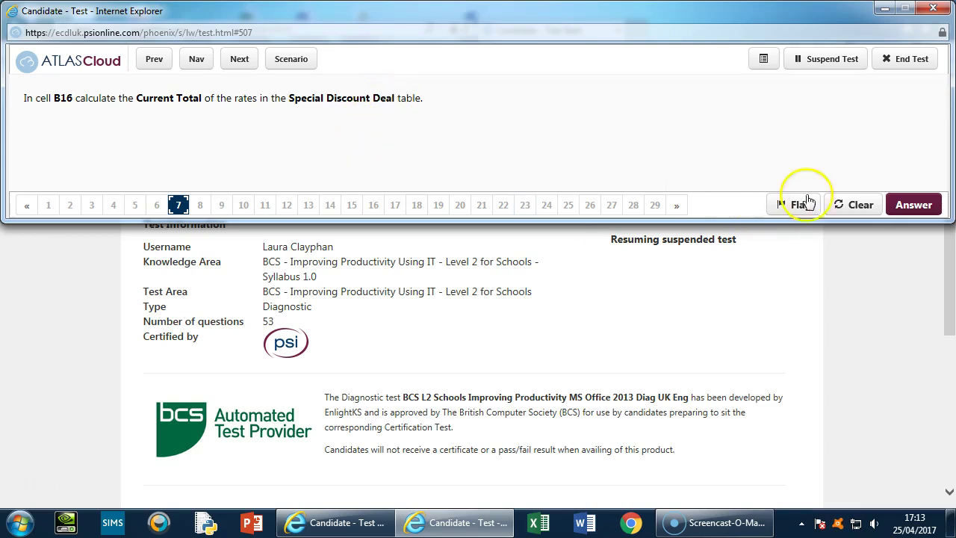
pyautogui.click(874, 206)
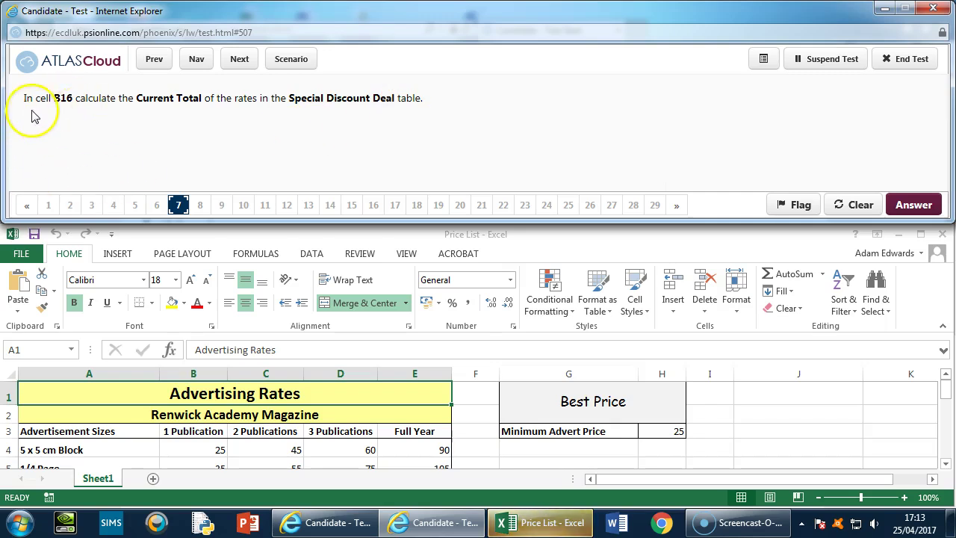
pyautogui.click(912, 236)
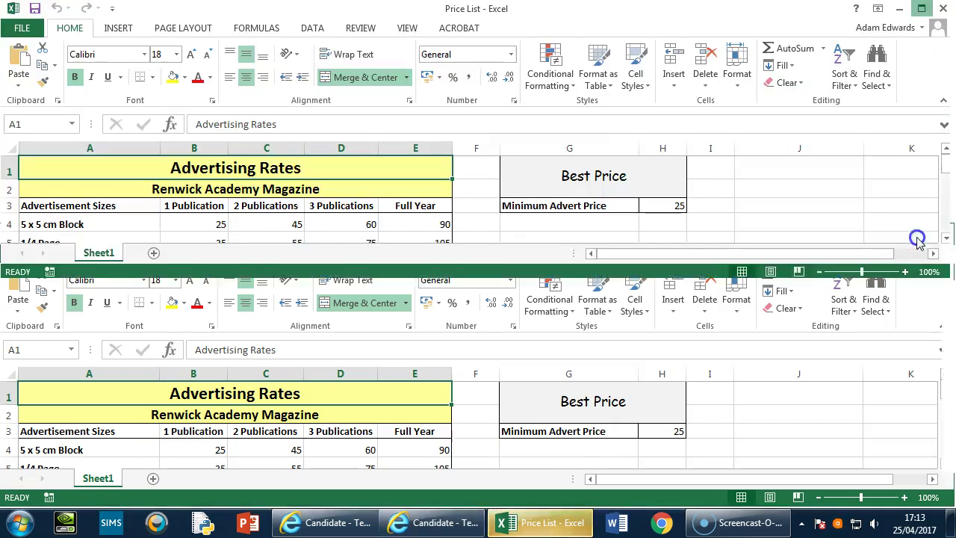
# Step: Calculate the Current Total of the Special Discount Deal table in cell B16 by summing B13:B15
pyautogui.moveTo(193, 205); pyautogui.dragTo(222, 352)
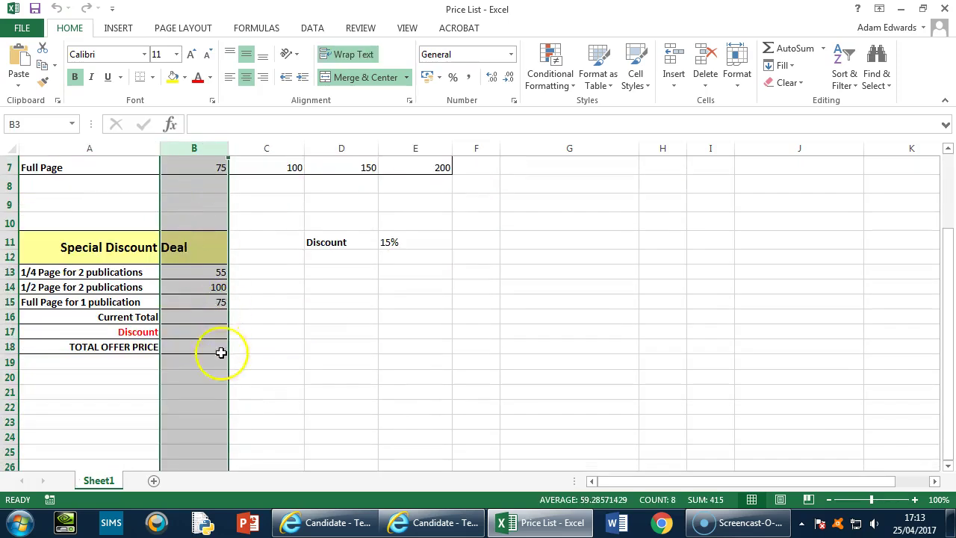
pyautogui.click(207, 316)
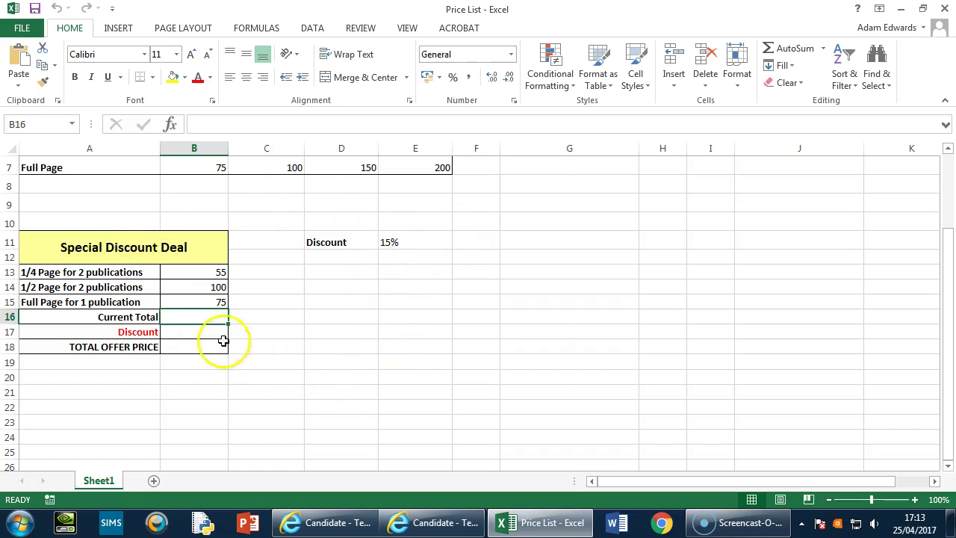
pyautogui.click(447, 522)
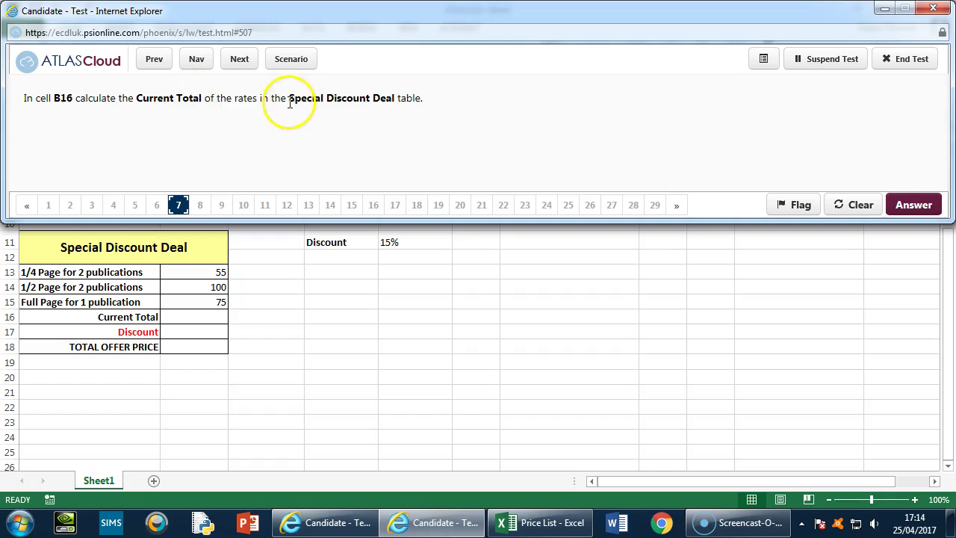
pyautogui.click(295, 357)
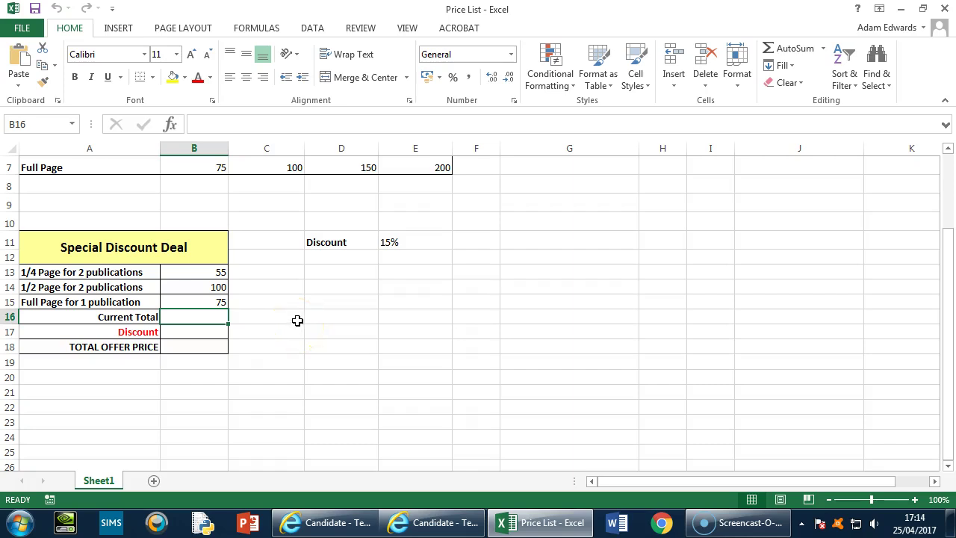
pyautogui.click(822, 48)
pyautogui.click(805, 69)
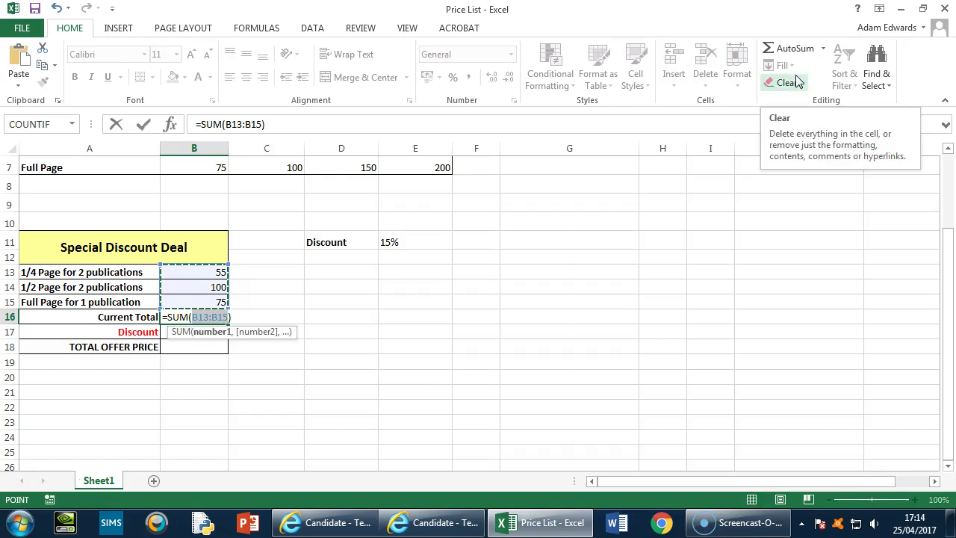
pyautogui.press('Return')
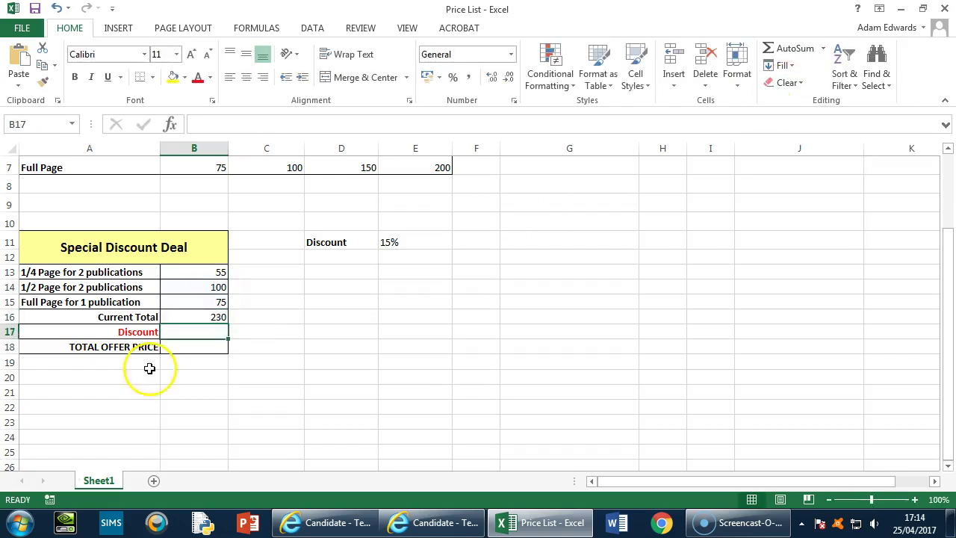
# Step: Open question 8 in the test window and skip ahead to question 15
pyautogui.click(437, 522)
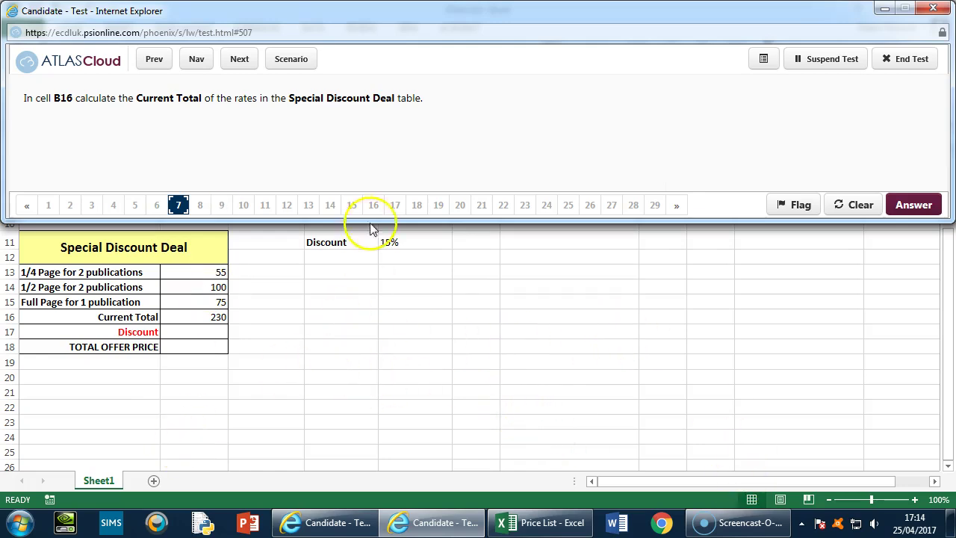
pyautogui.click(197, 210)
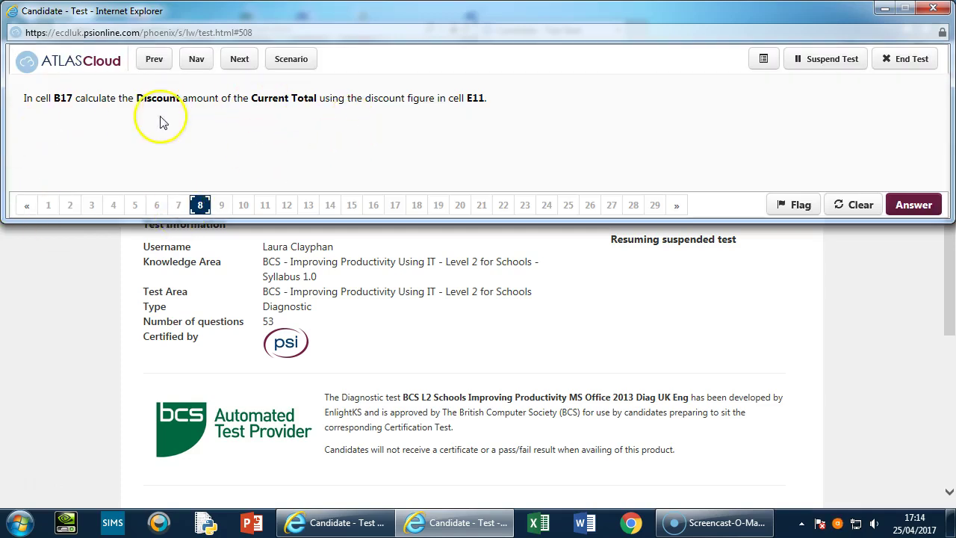
pyautogui.click(353, 205)
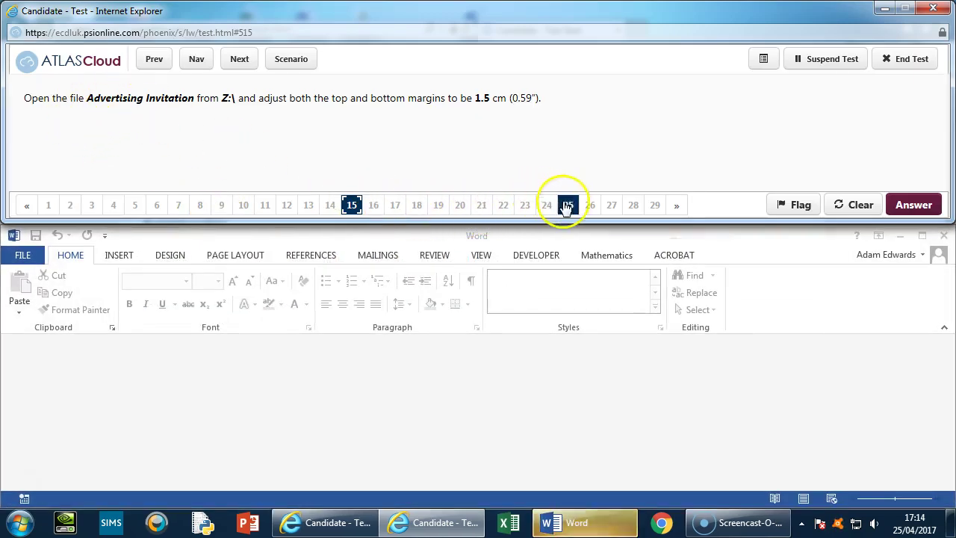
# Step: Skip ahead to question 30 in the test window, maximize its Renwick PowerPoint presentation and check the task's wording
pyautogui.click(676, 205)
pyautogui.click(349, 206)
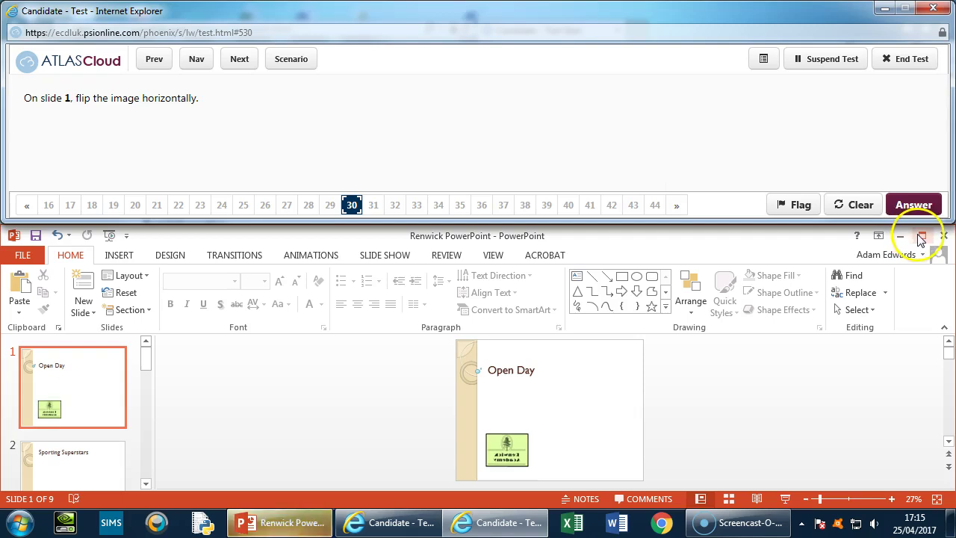
pyautogui.click(922, 235)
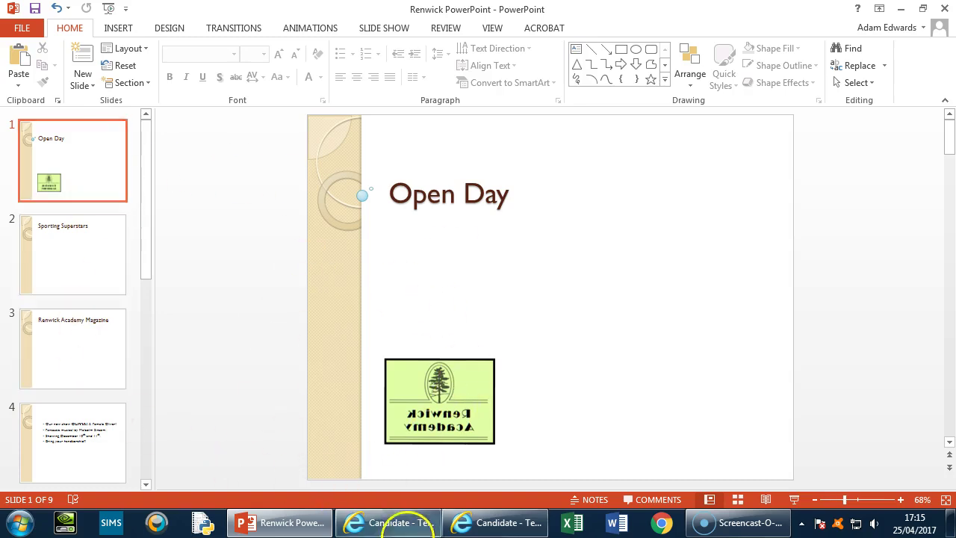
pyautogui.click(498, 523)
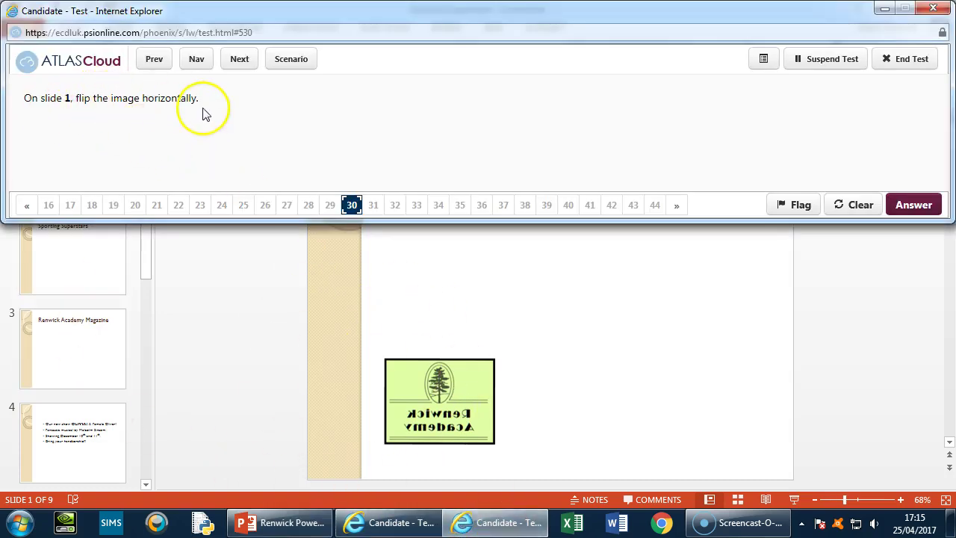
pyautogui.click(469, 324)
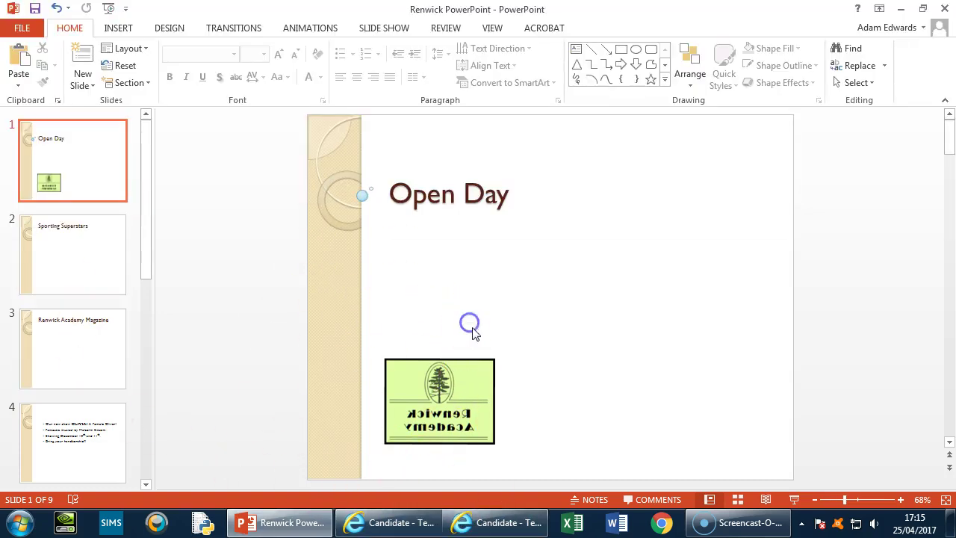
# Step: Select the slide 1 logo, the Open Day title and the slide 4 bullet text in turn to compare their contextual formatting tools
pyautogui.click(431, 422)
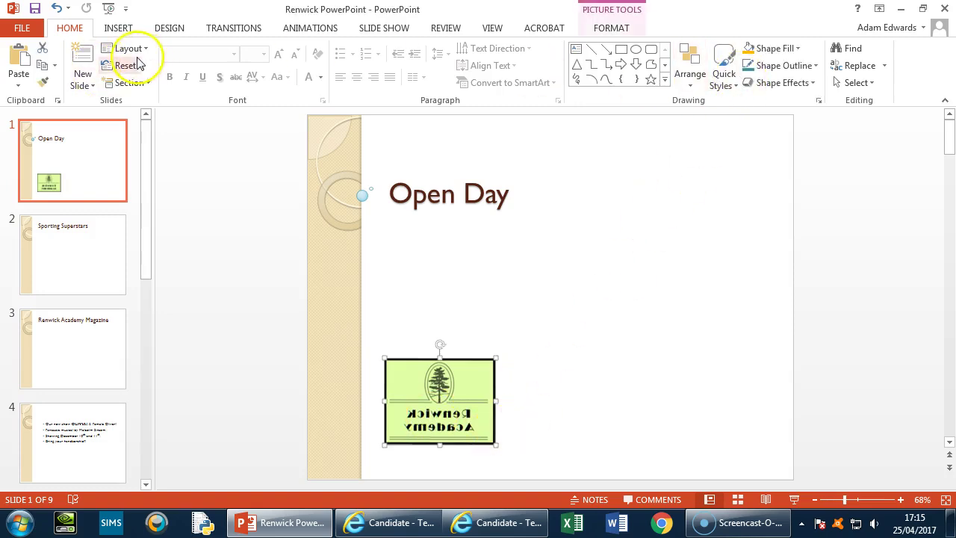
pyautogui.click(447, 202)
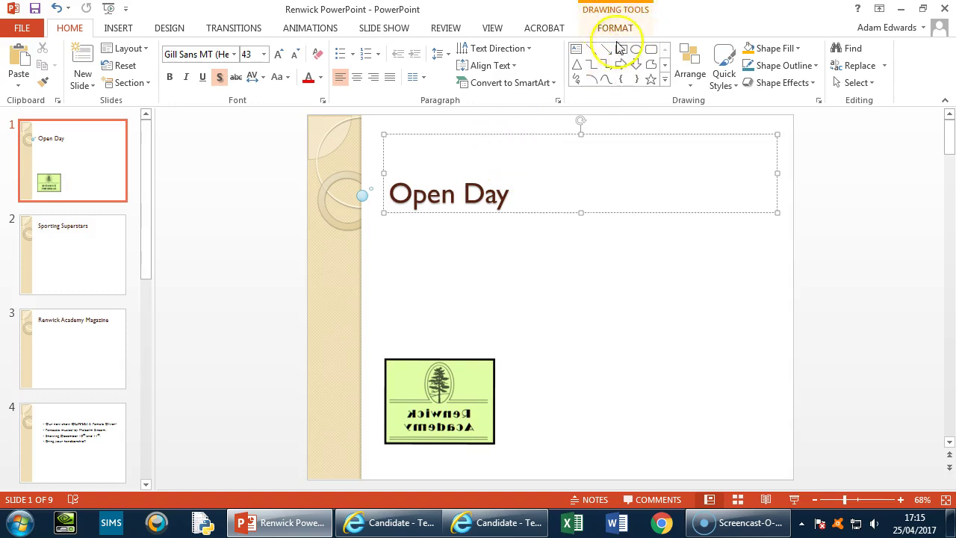
pyautogui.click(390, 397)
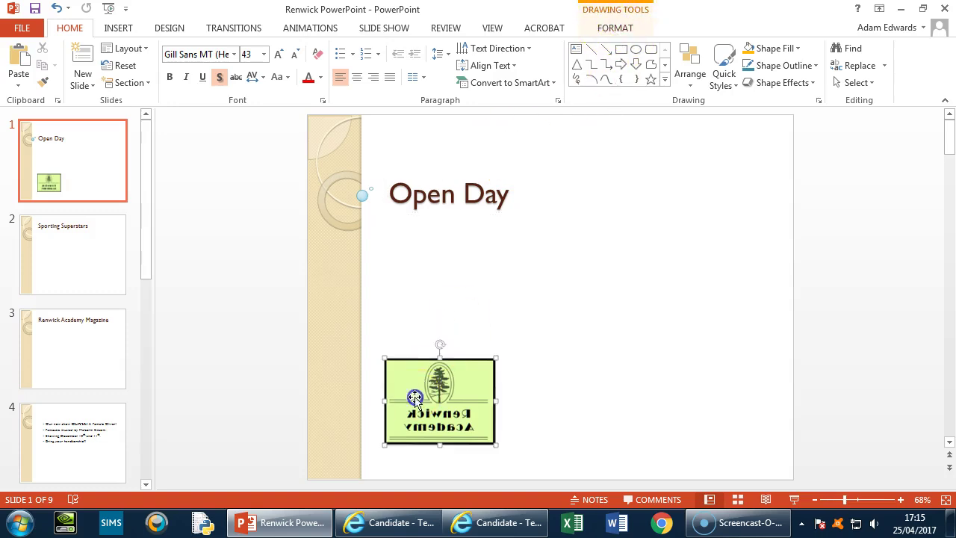
pyautogui.click(136, 427)
pyautogui.click(570, 206)
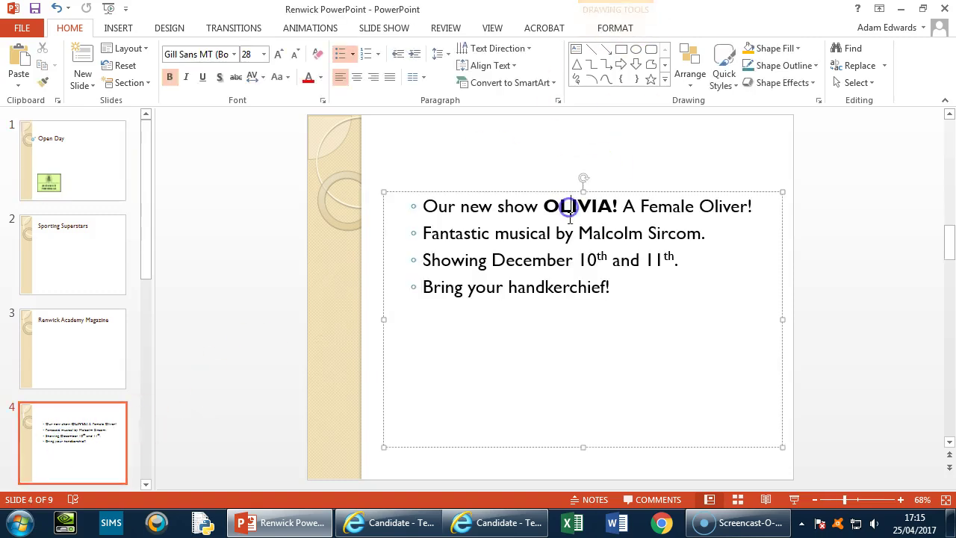
# Step: Flip the Renwick Academy logo on slide 1 horizontally and deselect it
pyautogui.click(47, 187)
pyautogui.click(455, 413)
pyautogui.click(618, 27)
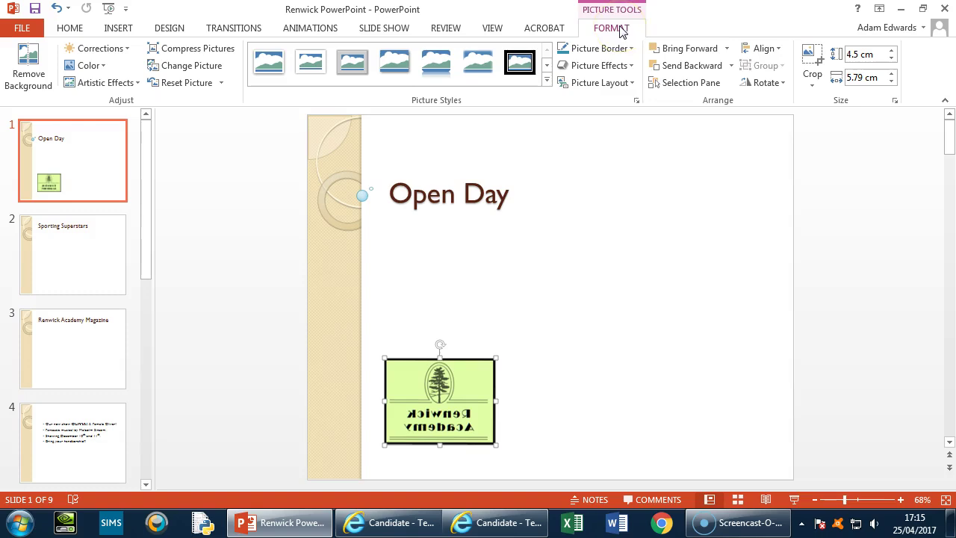
pyautogui.click(782, 84)
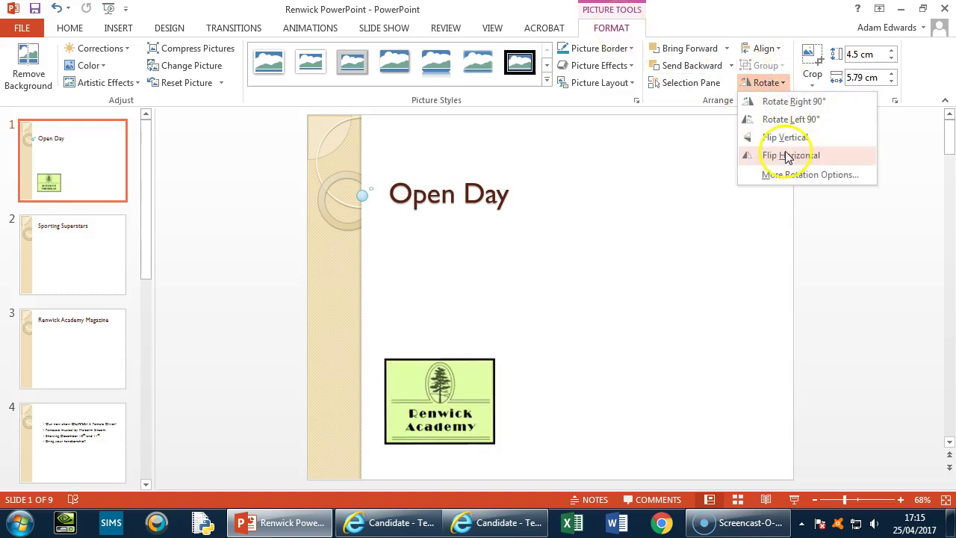
pyautogui.click(766, 191)
pyautogui.click(682, 435)
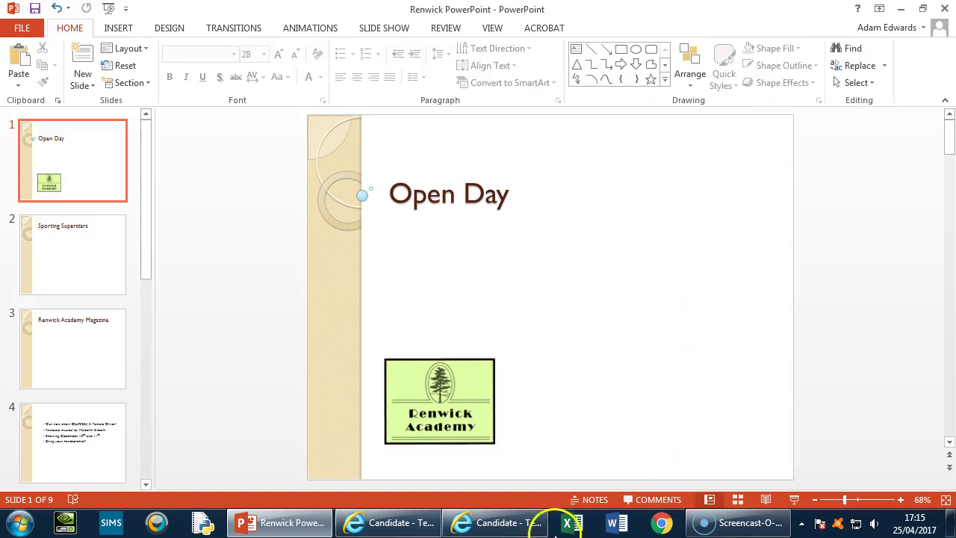
# Step: Return to the test window and look through questions 48, 40, 53 and 28
pyautogui.click(496, 526)
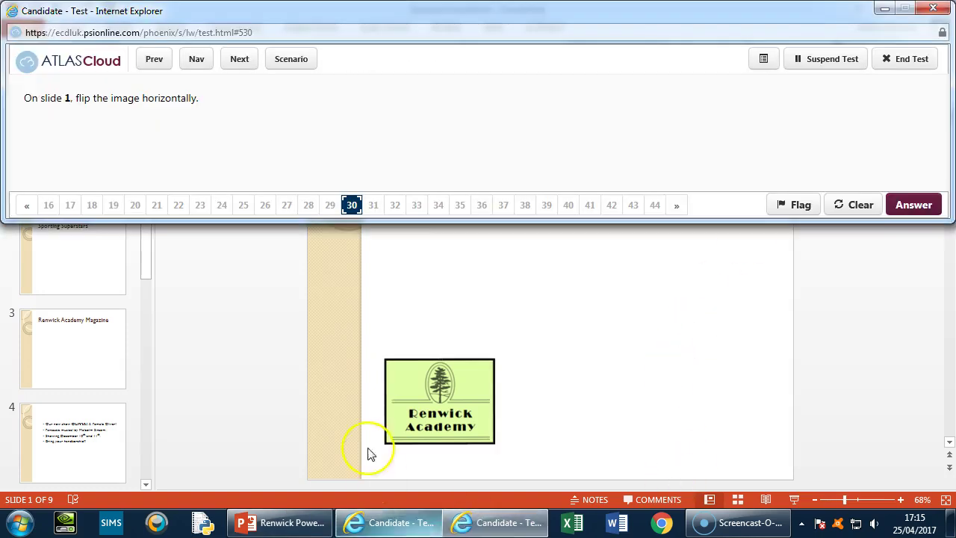
pyautogui.click(674, 207)
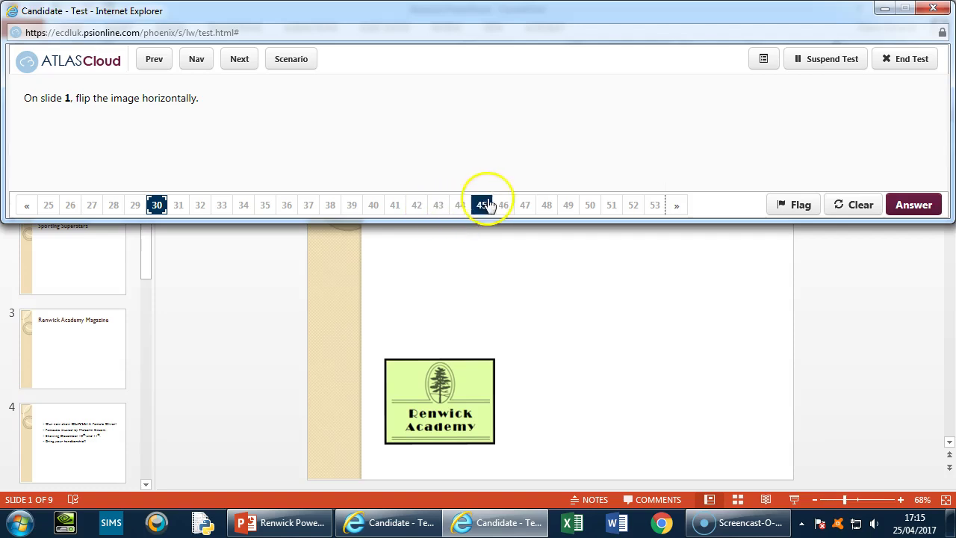
pyautogui.click(547, 206)
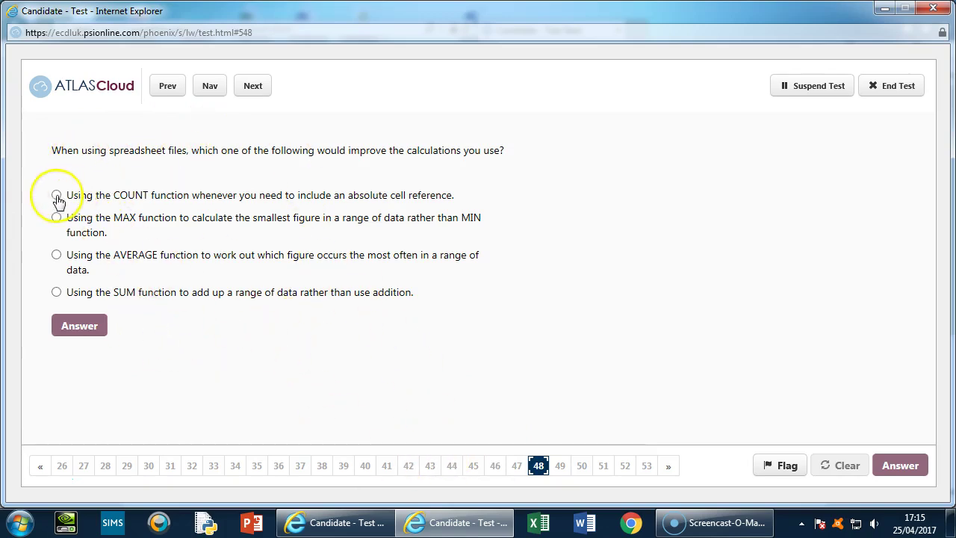
pyautogui.click(370, 471)
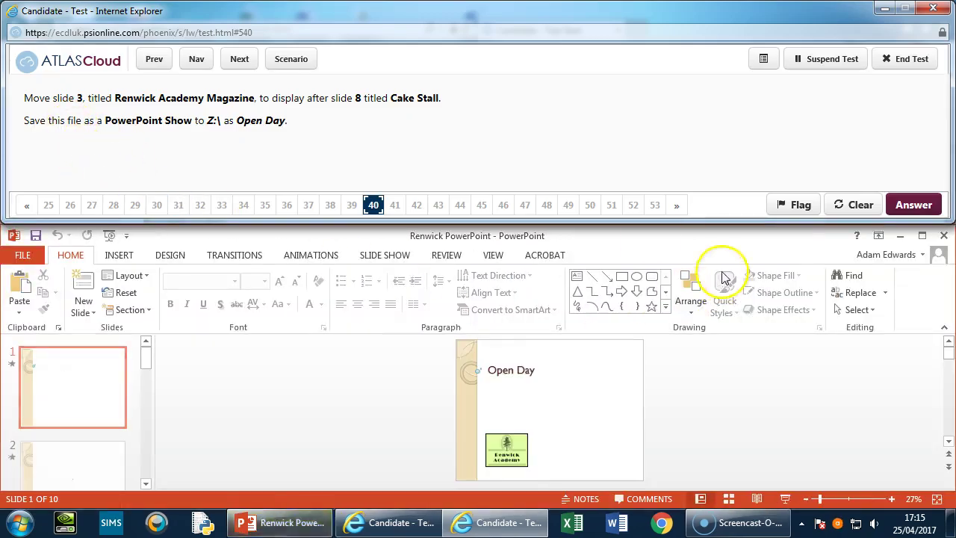
pyautogui.click(655, 206)
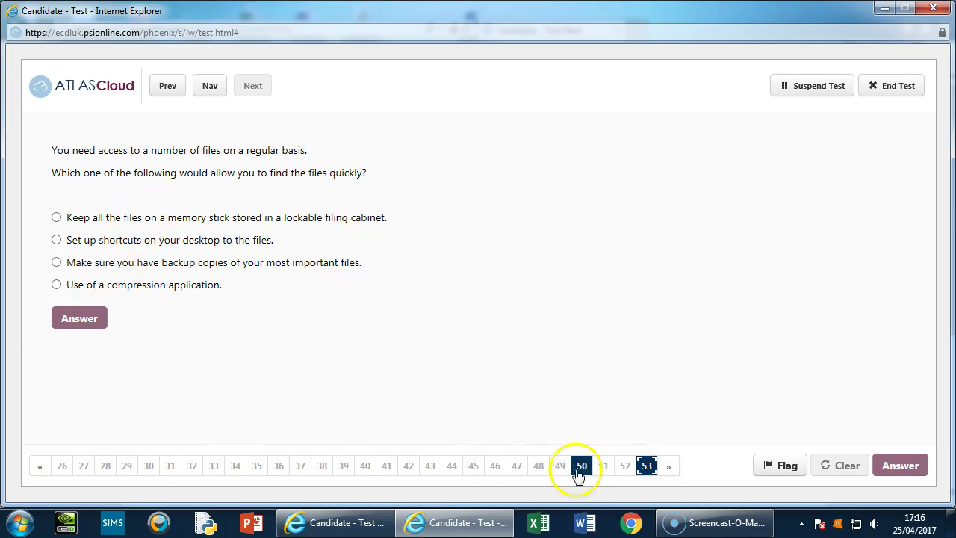
pyautogui.click(105, 465)
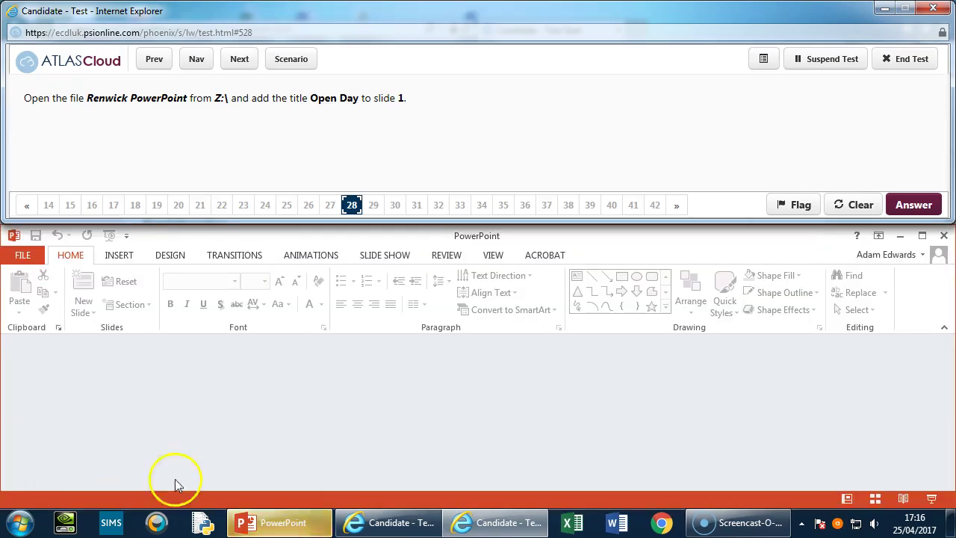
# Step: Open question 19 in the test and maximize its Advertising Invitation document
pyautogui.click(157, 204)
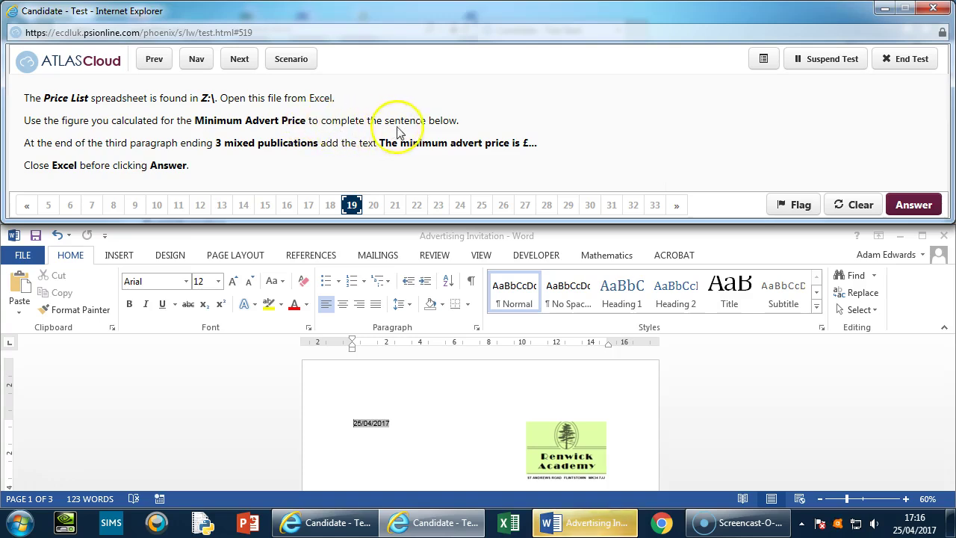
pyautogui.click(922, 238)
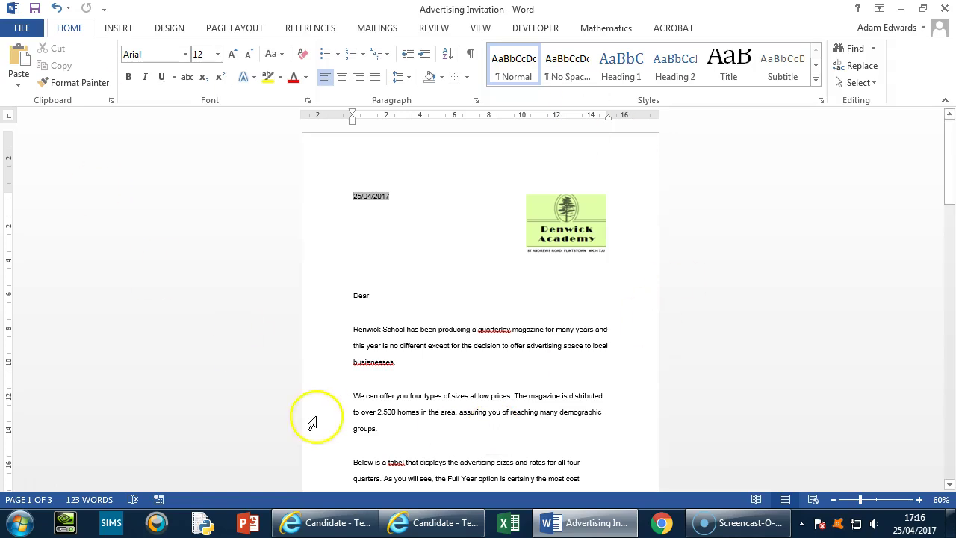
# Step: Browse to the Z: drive in the computer's file explorer and open the Price List workbook
pyautogui.click(6, 528)
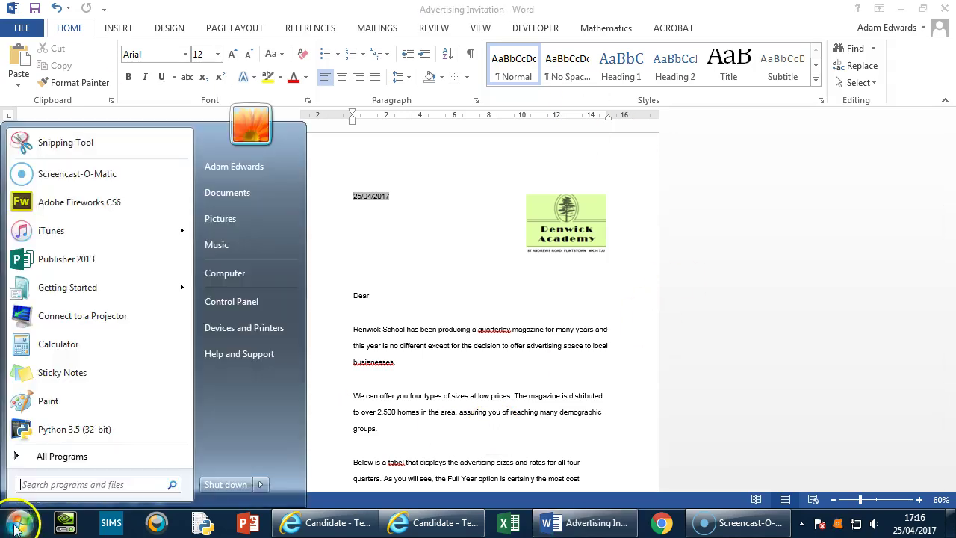
pyautogui.click(249, 273)
pyautogui.doubleClick(642, 197)
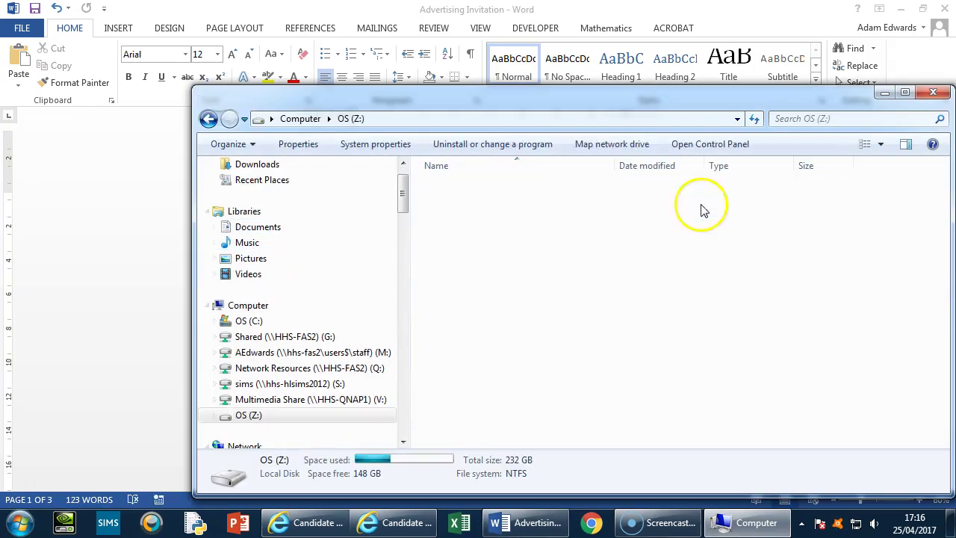
pyautogui.click(459, 206)
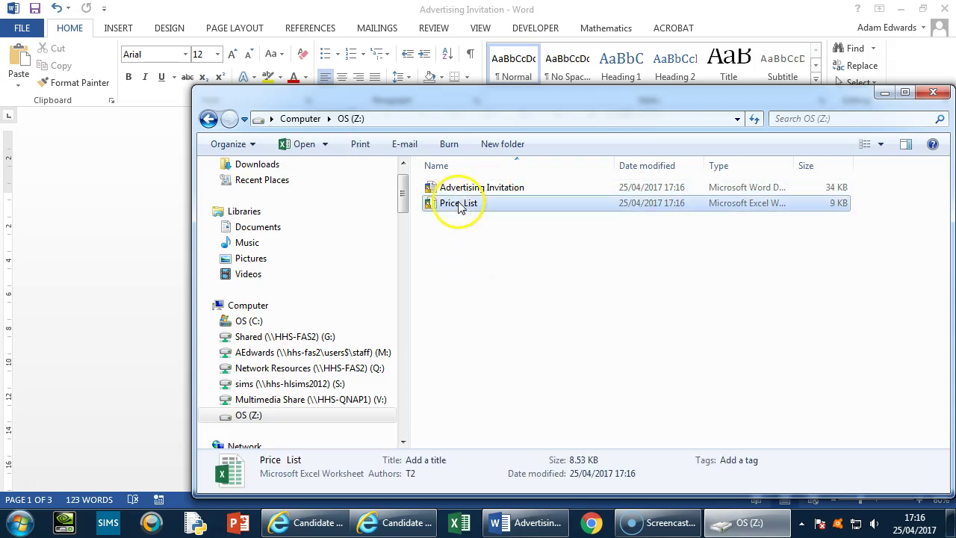
pyautogui.doubleClick(459, 206)
pyautogui.click(407, 522)
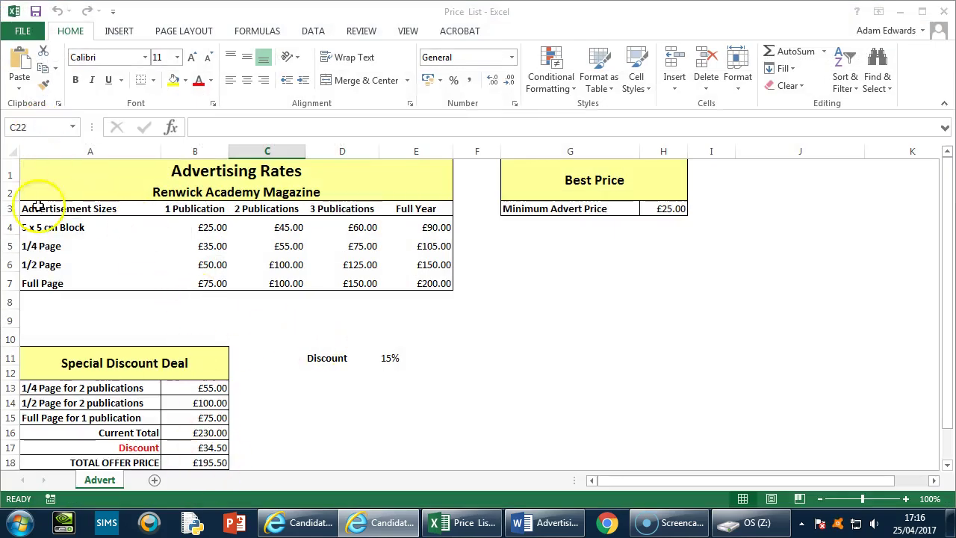
# Step: Check question 19's instructions against the Price List workbook and select the Minimum Advert Price in cell H3
pyautogui.click(377, 522)
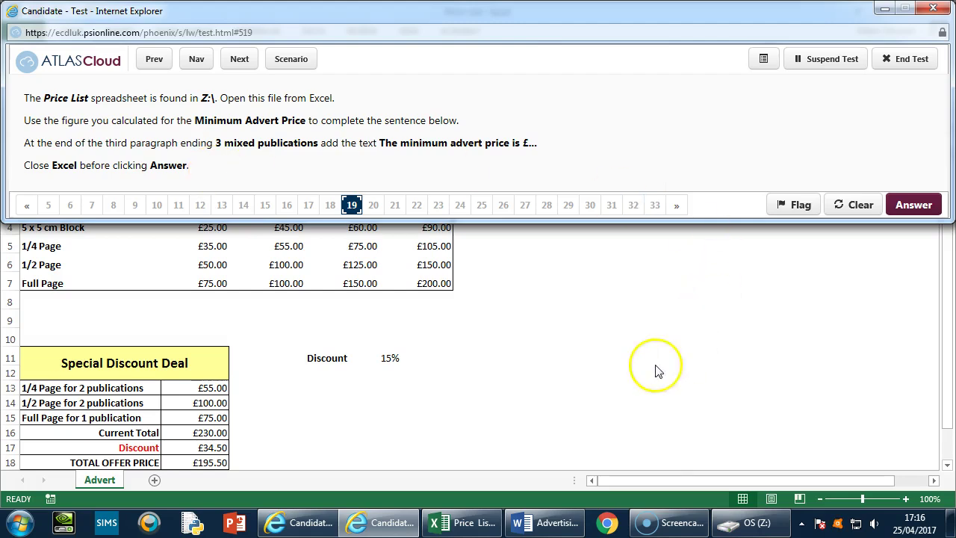
pyautogui.click(579, 389)
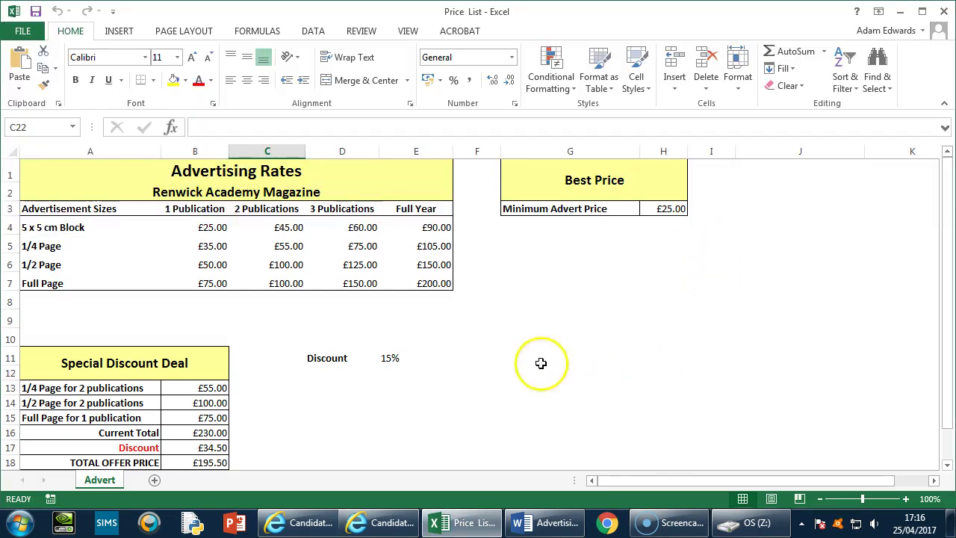
pyautogui.click(396, 522)
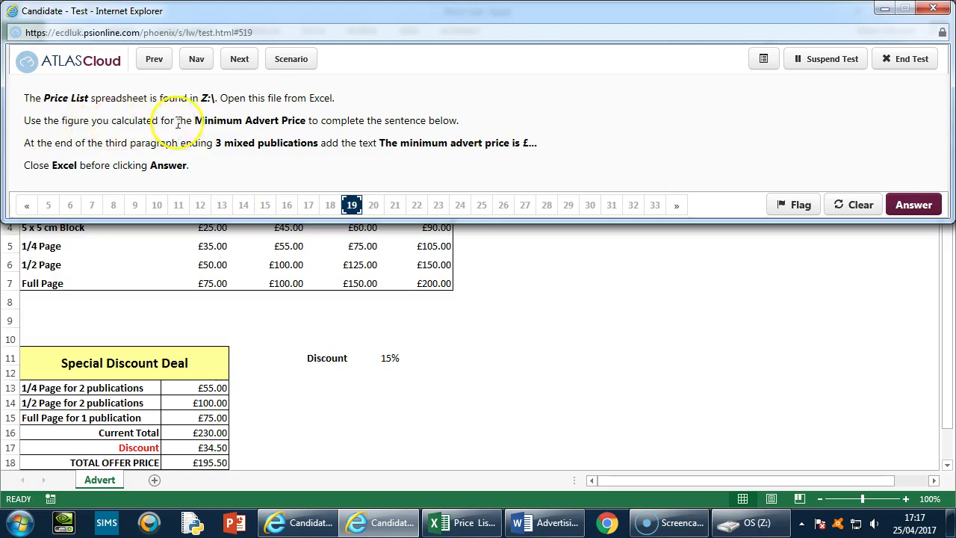
pyautogui.click(383, 339)
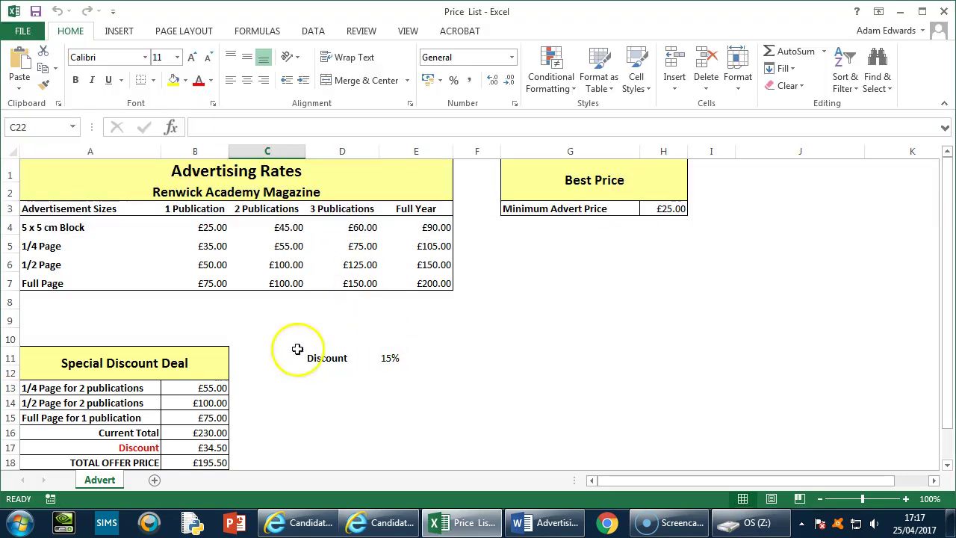
pyautogui.click(647, 211)
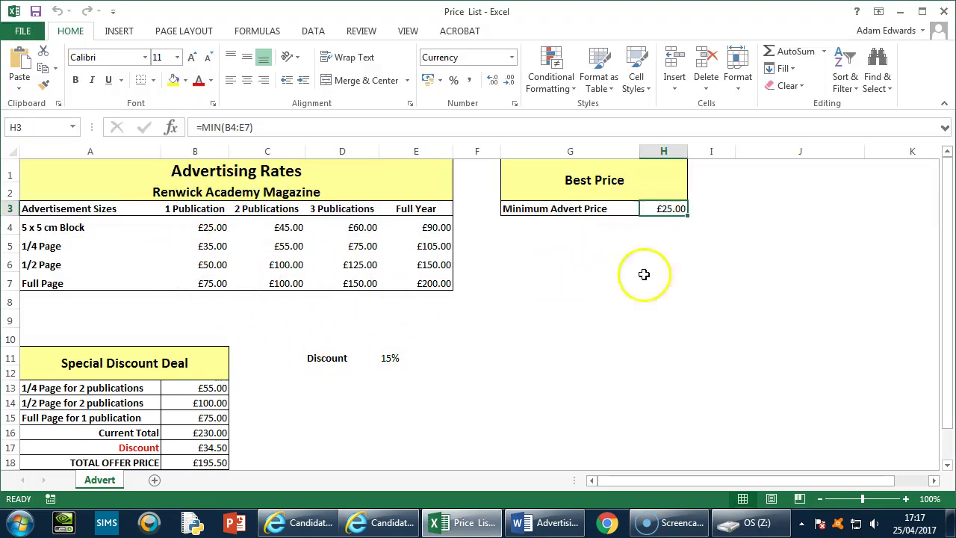
pyautogui.click(388, 521)
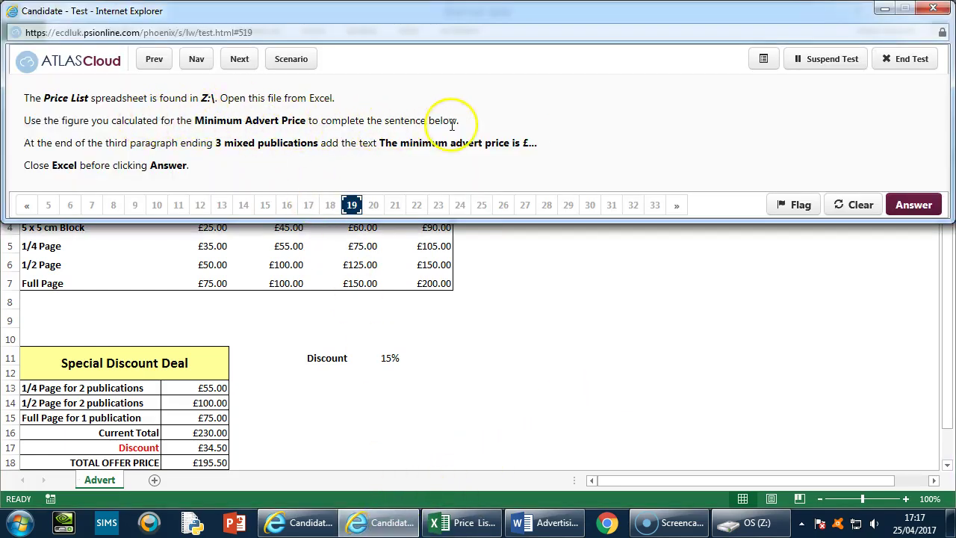
# Step: Switch to the Advertising Invitation document, locate the third paragraph ending "3 mixed publications", and return to the Price List workbook
pyautogui.click(552, 526)
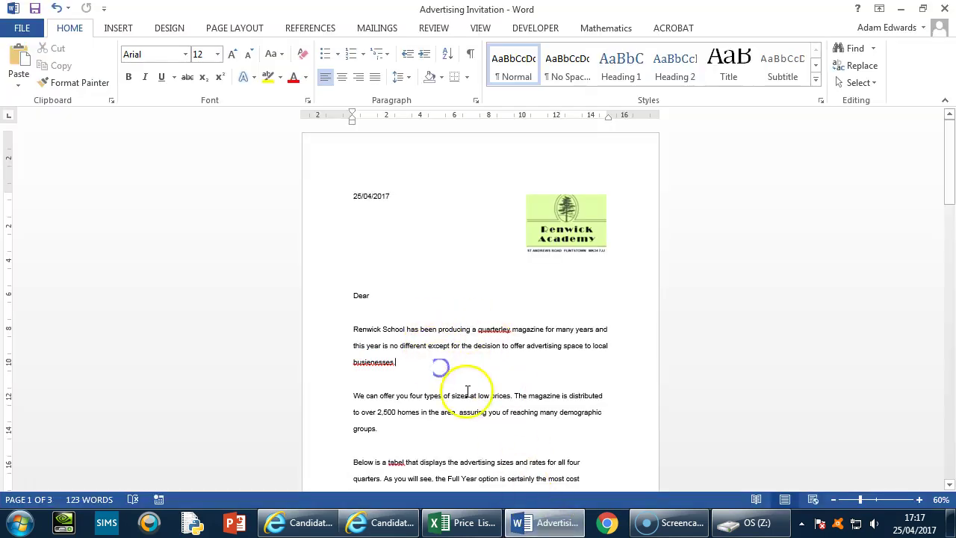
pyautogui.scroll(-3, 467, 392)
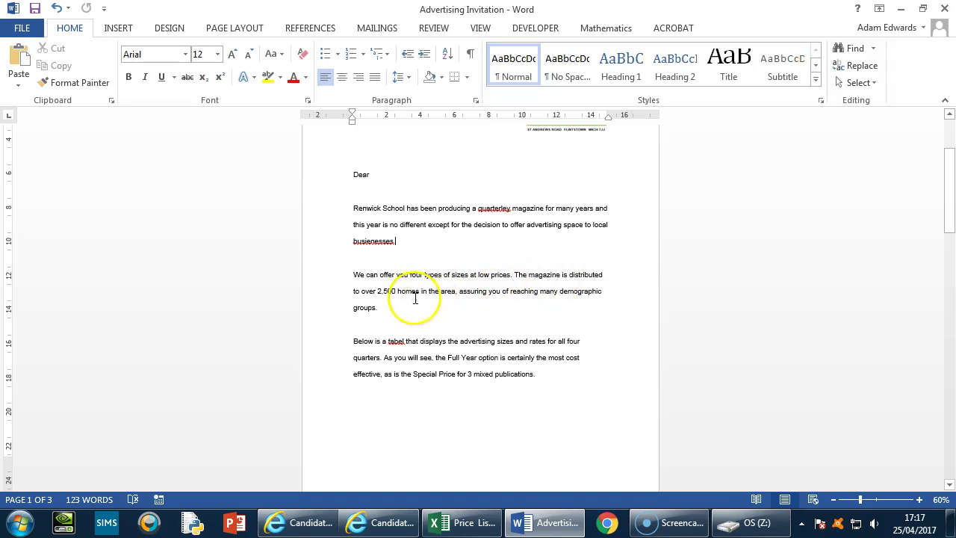
pyautogui.scroll(-5, 486, 351)
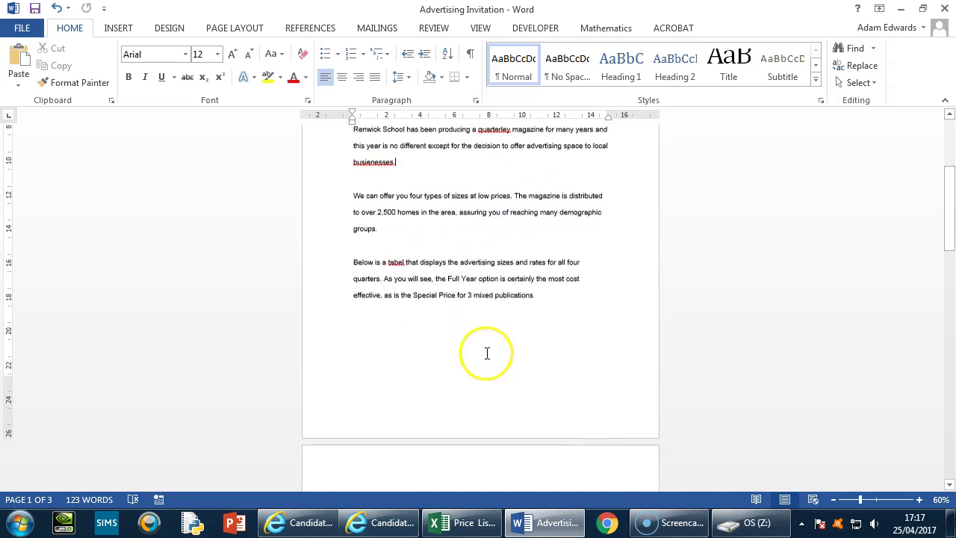
pyautogui.scroll(-3, 490, 335)
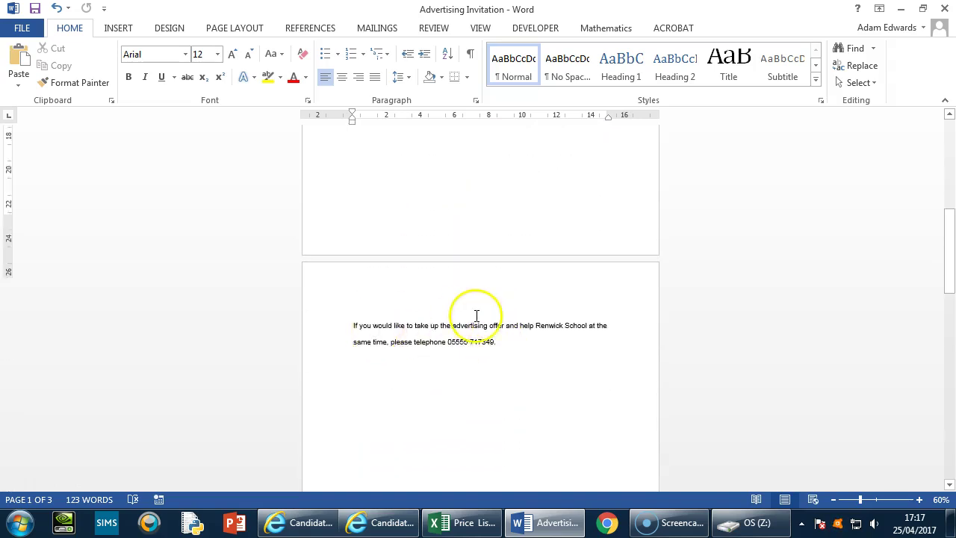
pyautogui.scroll(3, 476, 318)
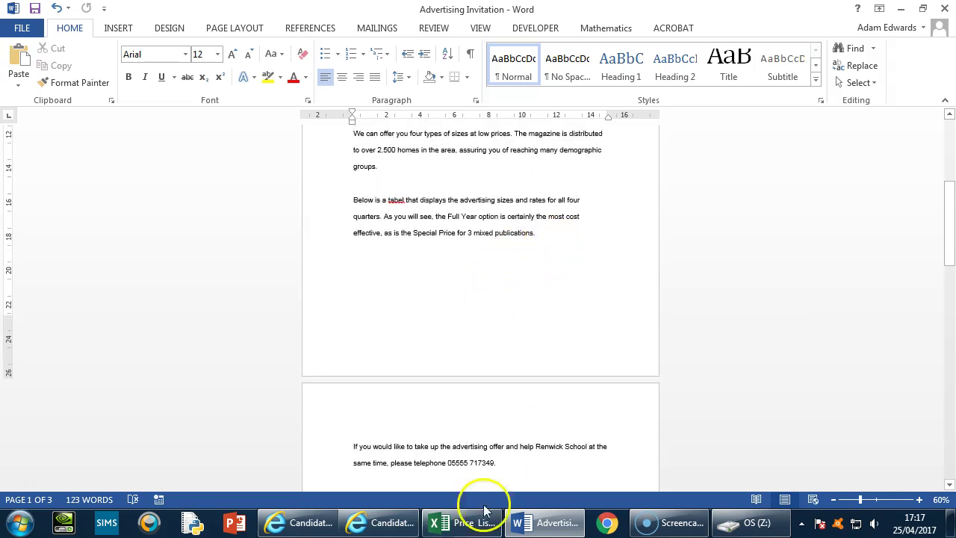
pyautogui.click(465, 522)
pyautogui.scroll(-2, 432, 381)
pyautogui.scroll(2, 432, 381)
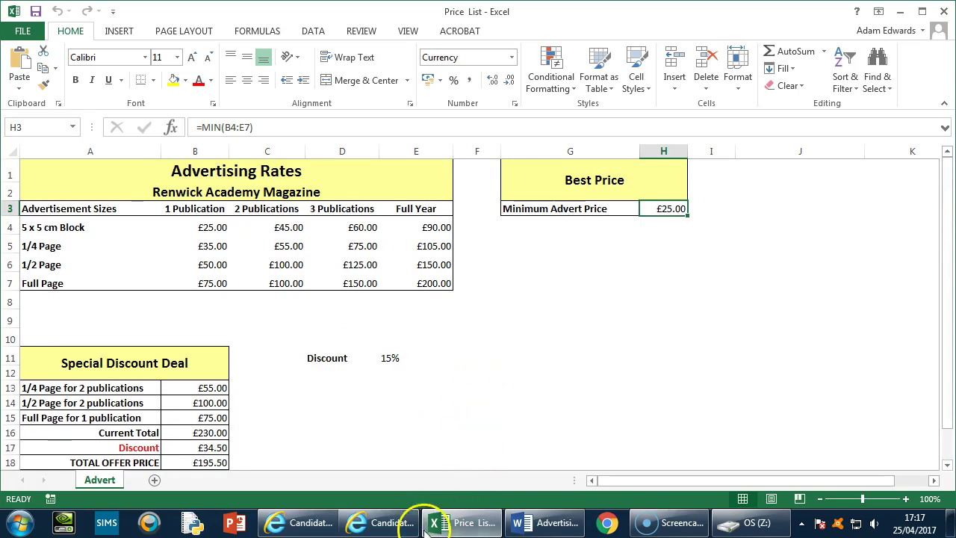
# Step: Review question 19's required sentence and locate the end of the Advertising Invitation's third paragraph, ending "3 mixed publications"
pyautogui.click(382, 522)
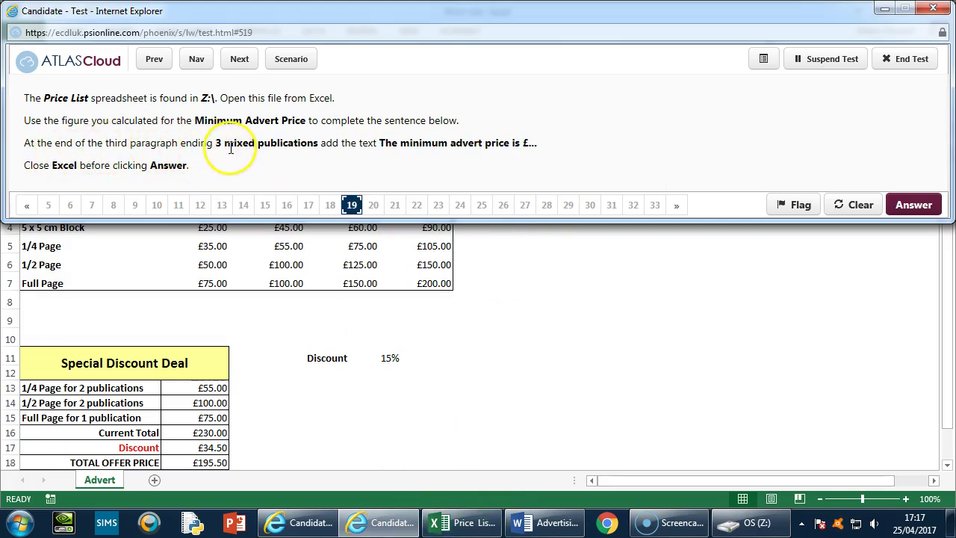
pyautogui.click(545, 523)
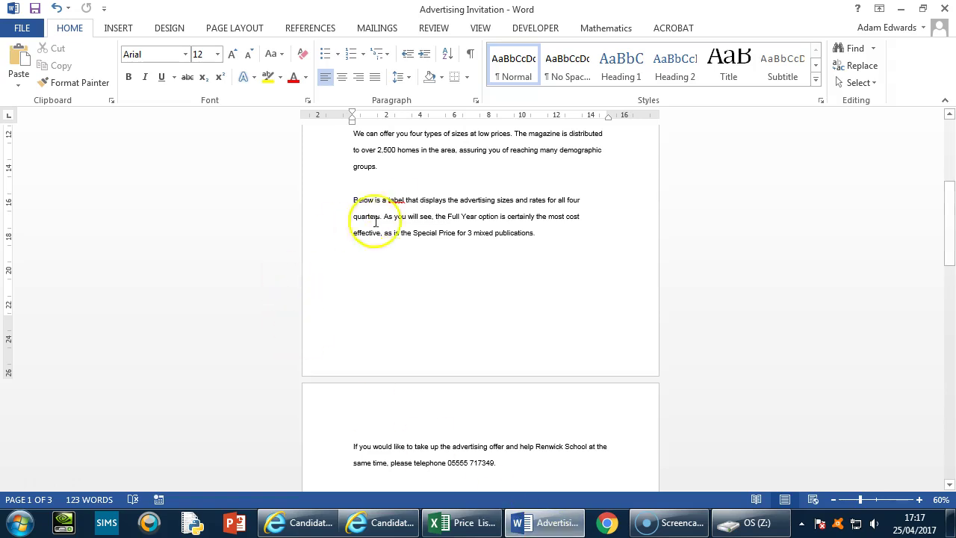
pyautogui.scroll(-1, 426, 256)
pyautogui.scroll(3, 420, 260)
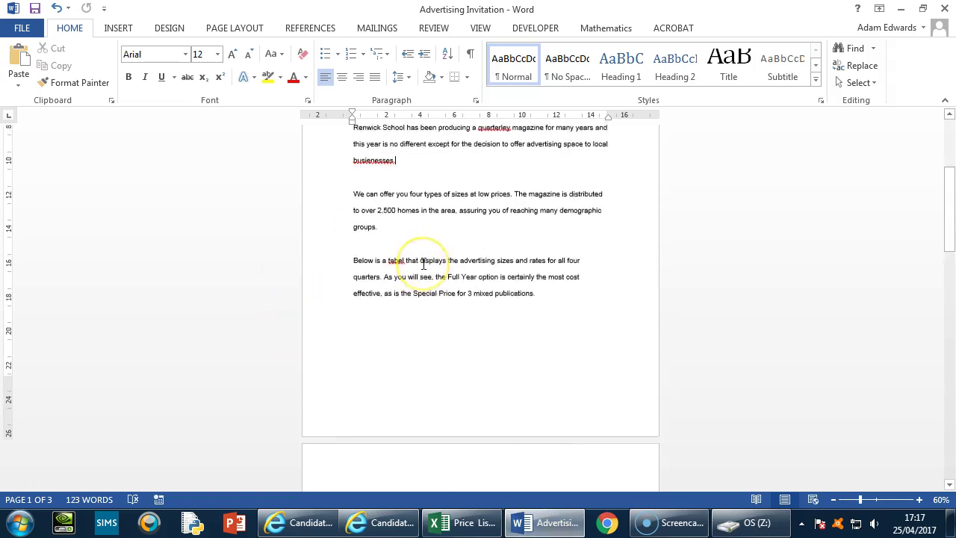
pyautogui.scroll(1, 423, 264)
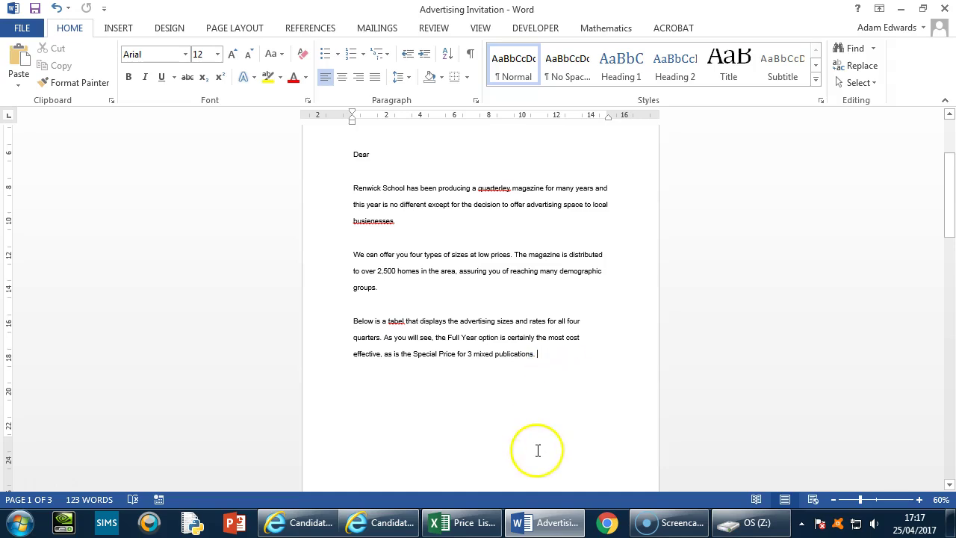
pyautogui.click(459, 522)
pyautogui.click(390, 523)
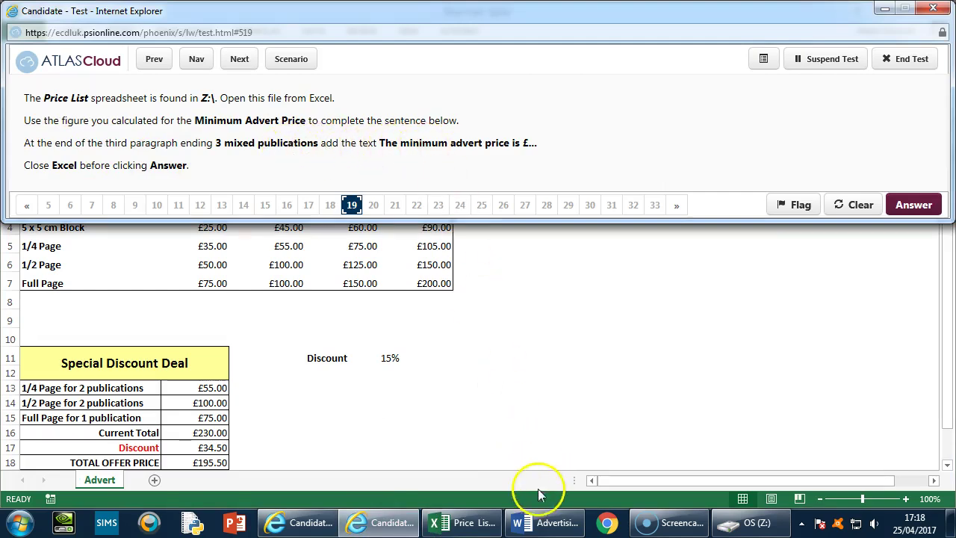
# Step: Show the Advertising Invitation below the question and add "The minimum advert price is £25." at the end of the third paragraph
pyautogui.click(522, 525)
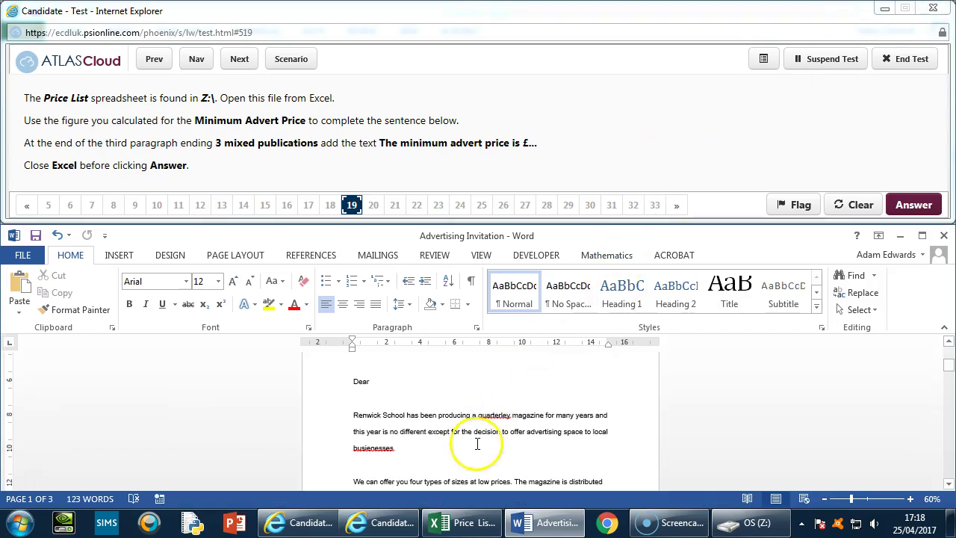
pyautogui.scroll(-5, 478, 441)
pyautogui.click(542, 402)
pyautogui.write('The minimum advert')
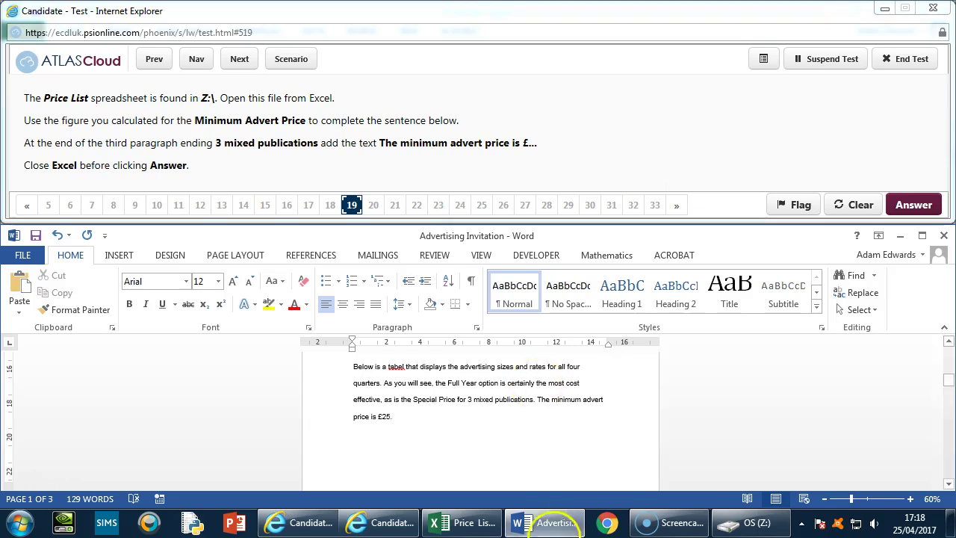
# Step: Compare the added sentence with the Price List workbook's Minimum Advert Price and complete its price as "£25.00."
pyautogui.click(460, 523)
pyautogui.click(549, 522)
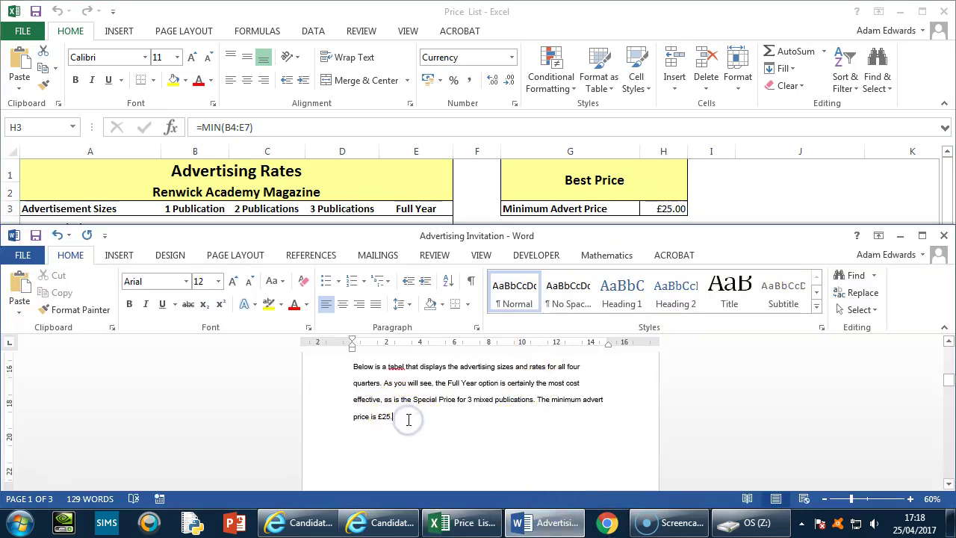
pyautogui.write('00.')
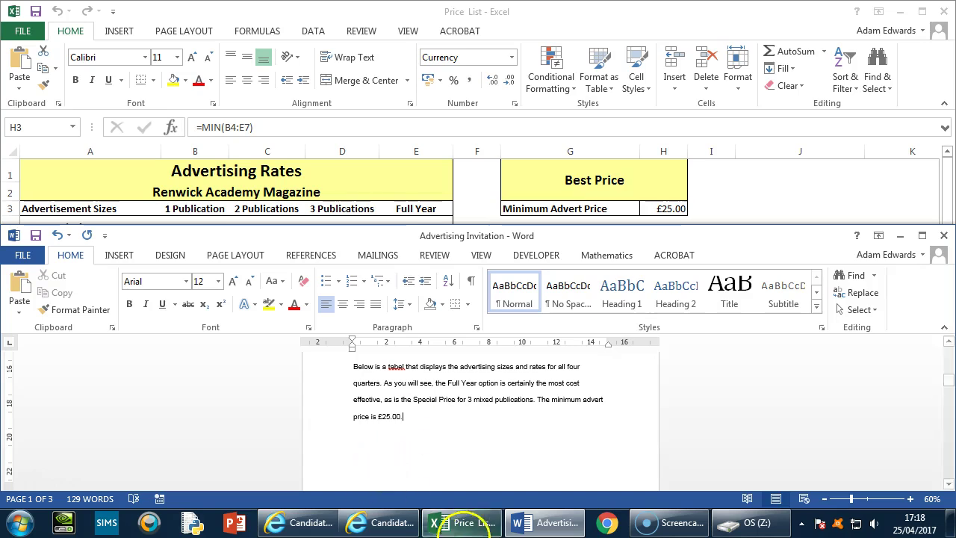
# Step: Check question 19's closing instruction and close the Price List workbook in Excel
pyautogui.click(377, 522)
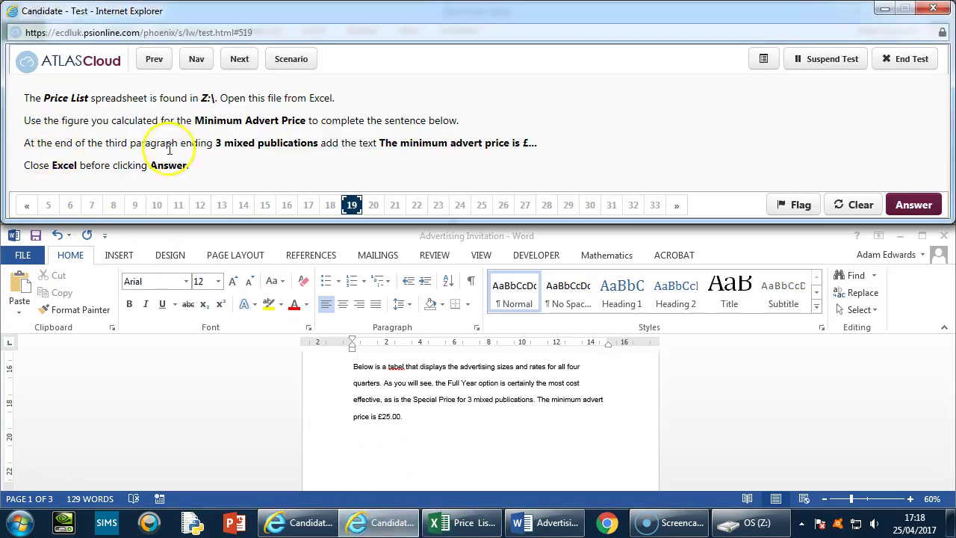
pyautogui.click(457, 523)
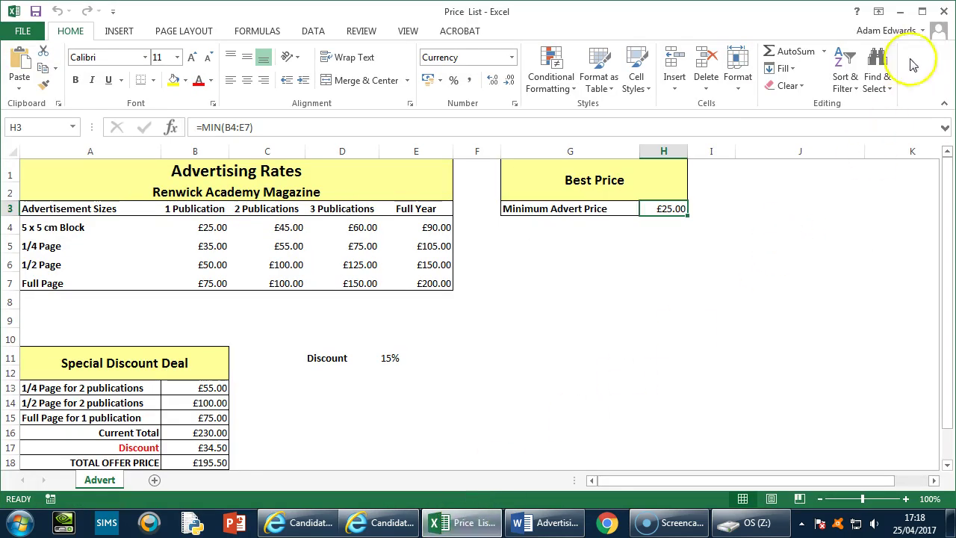
pyautogui.click(945, 10)
pyautogui.click(922, 211)
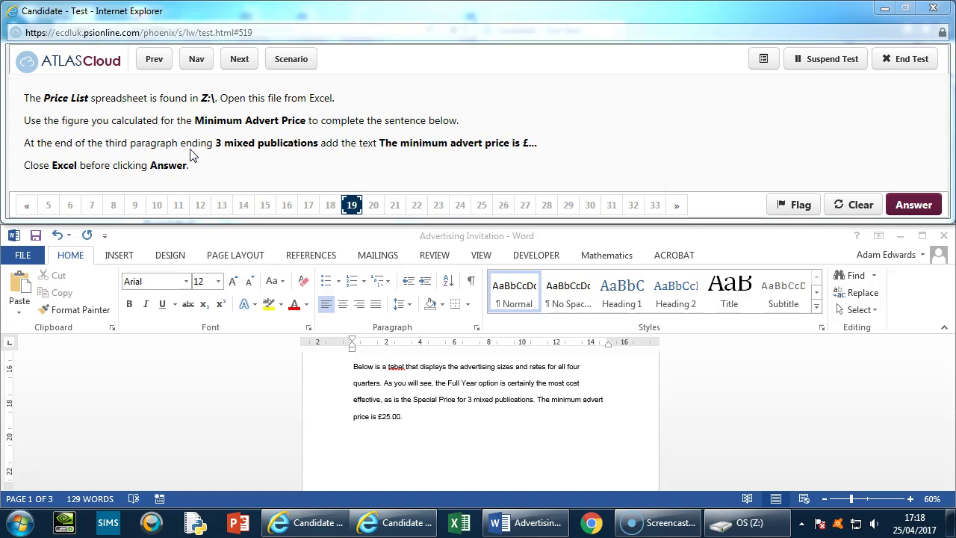
# Step: Maximize the Advertising Invitation document and bring question 19's test window back in front of it
pyautogui.click(916, 248)
pyautogui.click(923, 236)
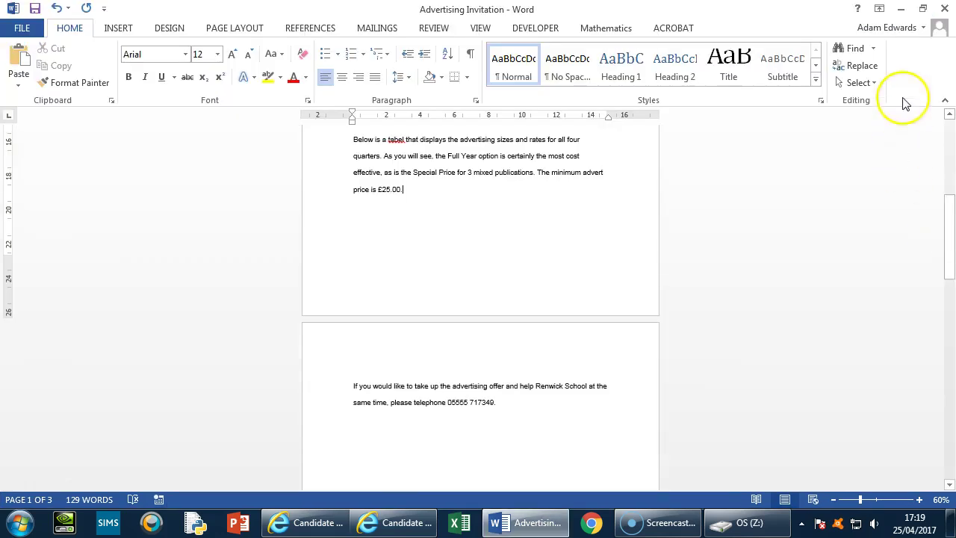
pyautogui.click(923, 9)
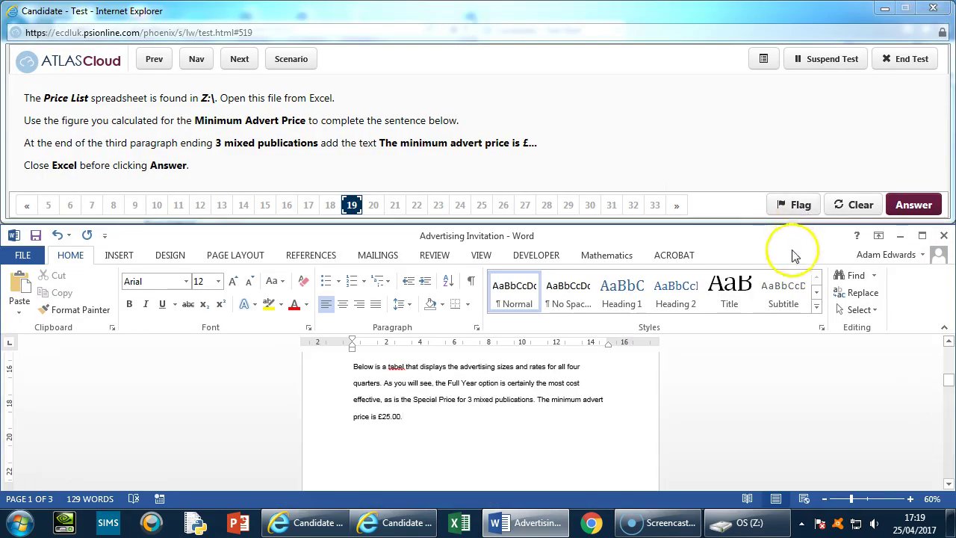
pyautogui.click(923, 236)
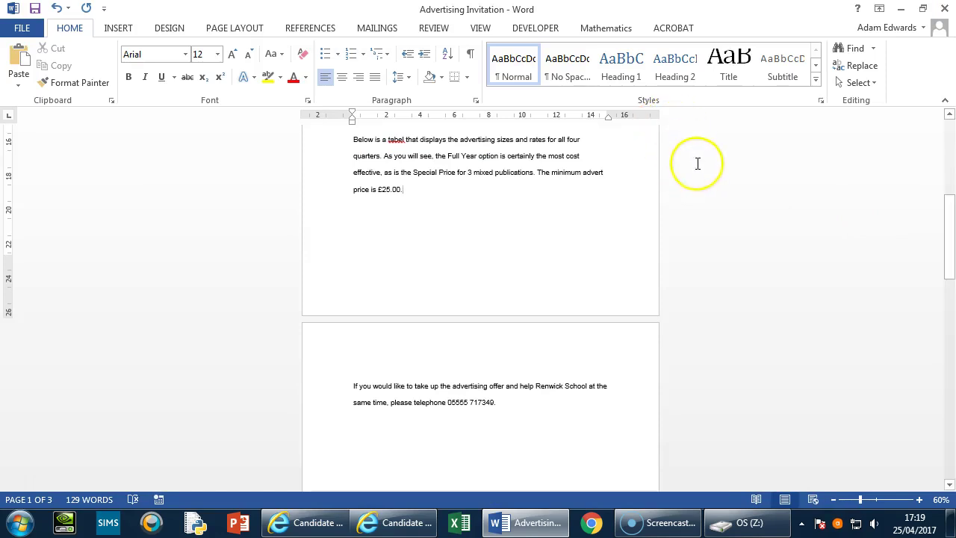
pyautogui.click(404, 524)
pyautogui.click(406, 526)
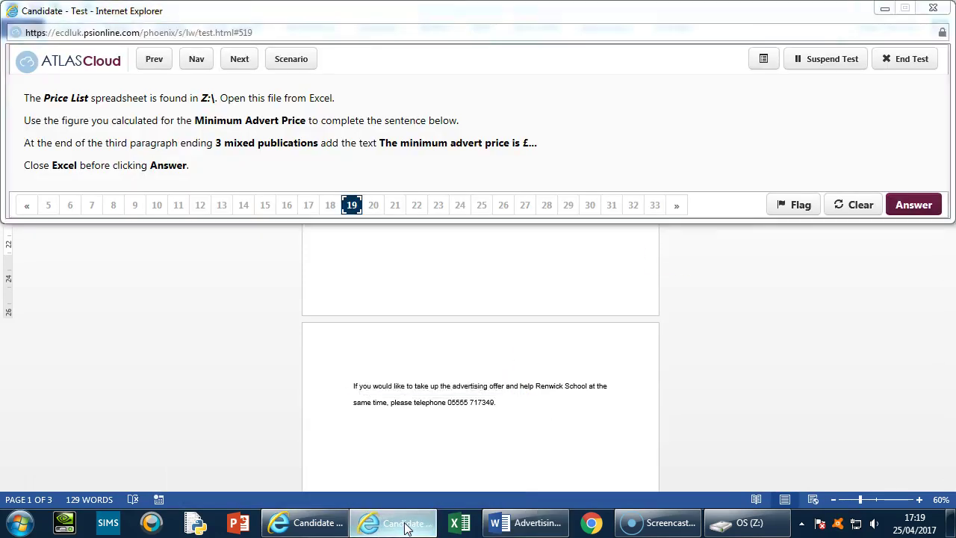
pyautogui.click(406, 526)
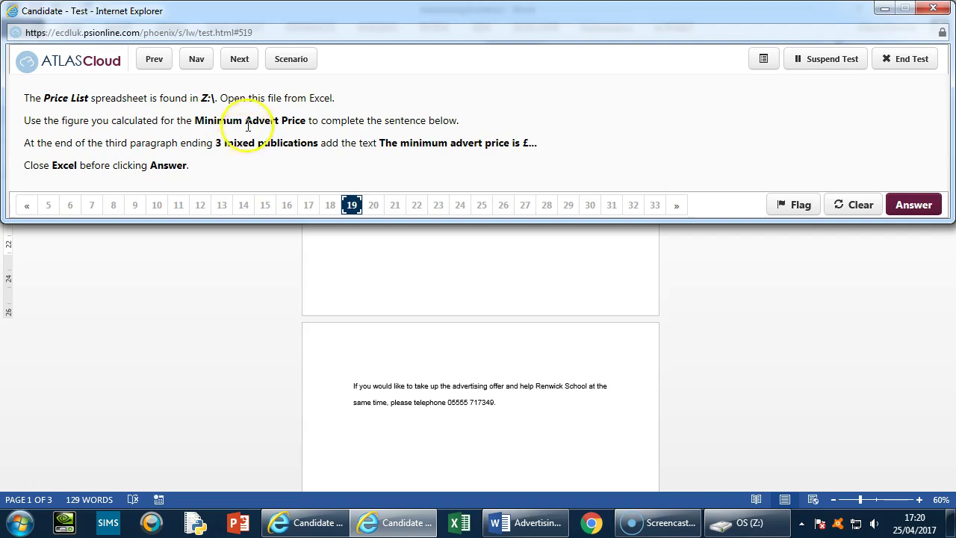
pyautogui.click(225, 173)
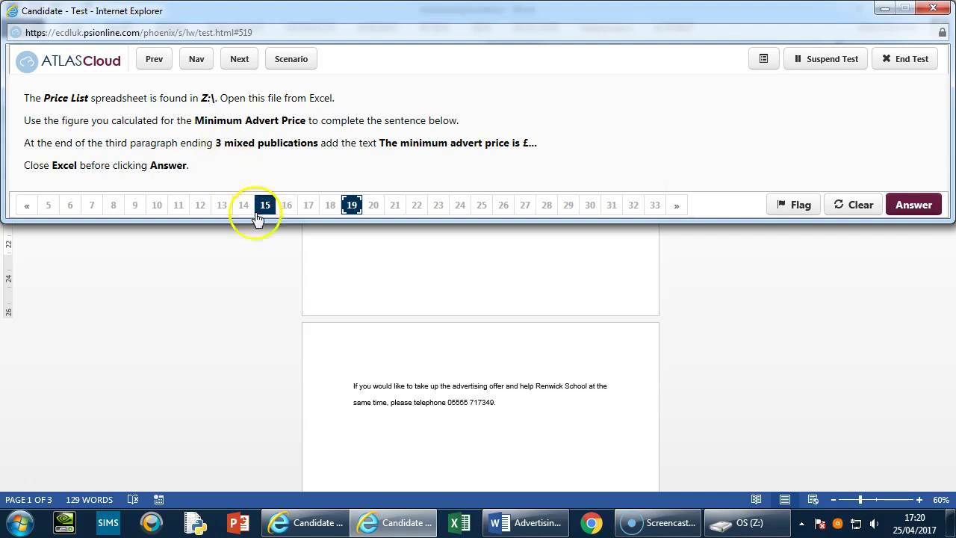
pyautogui.click(642, 523)
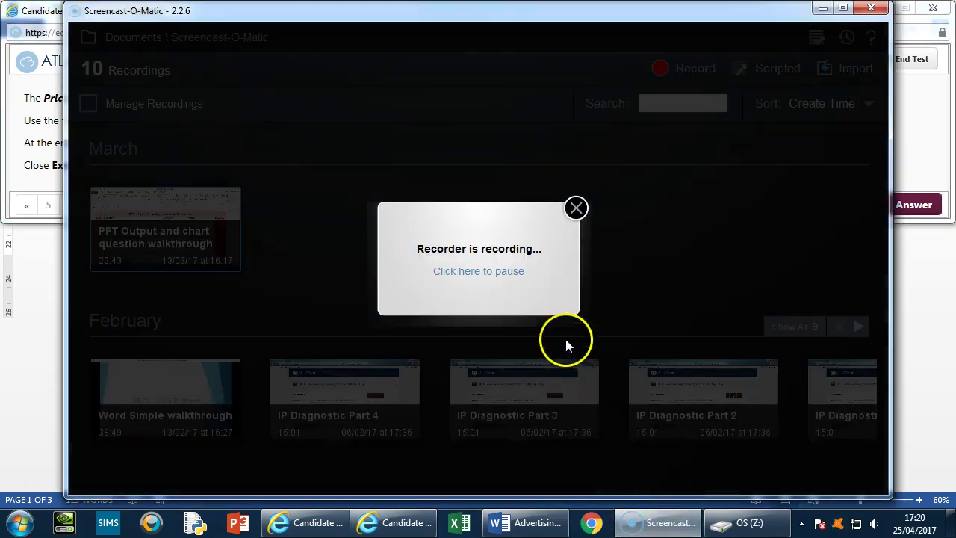